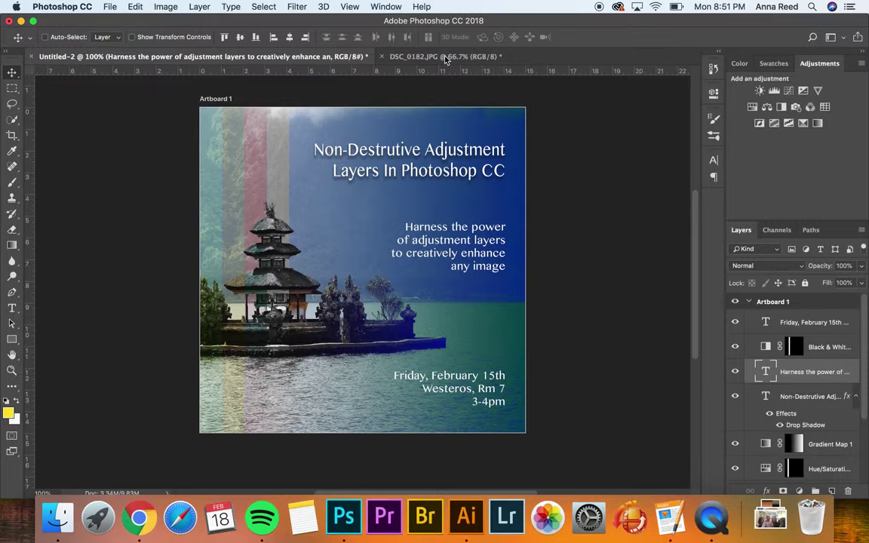
left_click(445, 57)
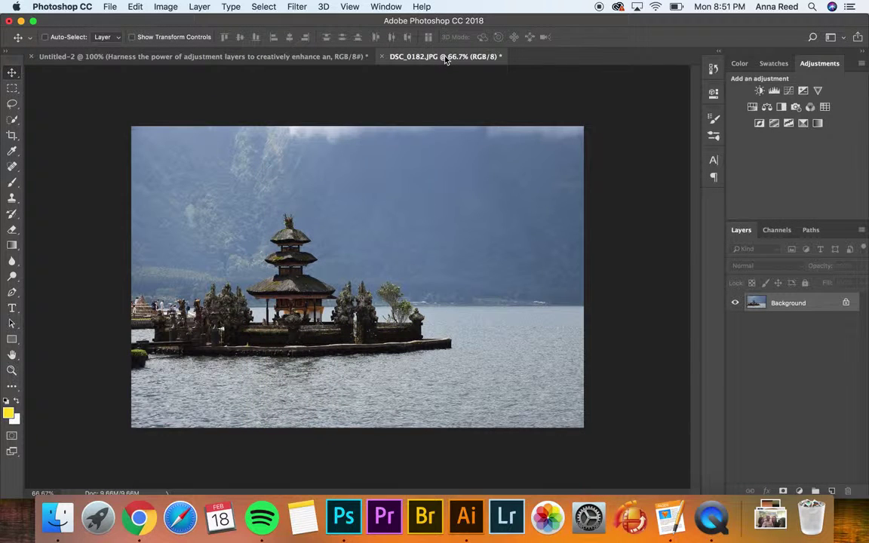
left_click(321, 60)
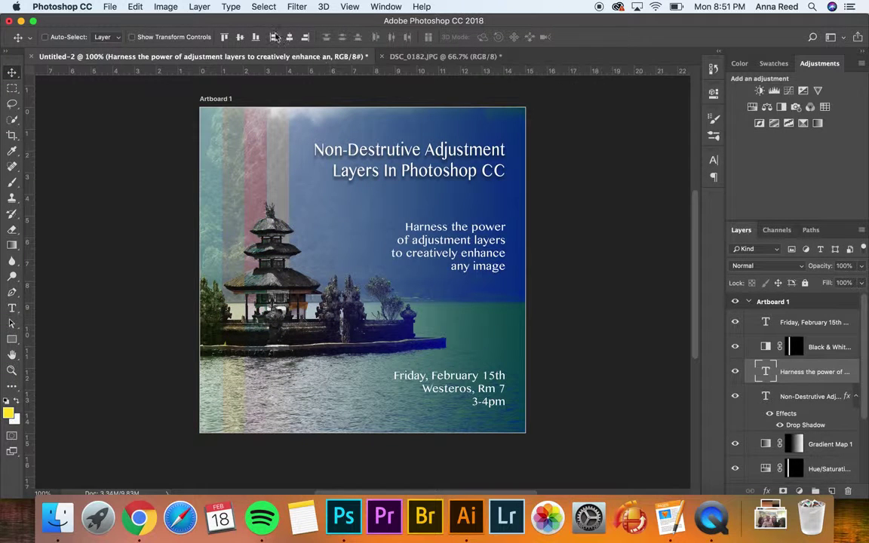
Create a new document from the Web Large preset with the width set to 1080 pixels, giving a 1080 x 1080 px artboard
left_click(112, 6)
left_click(122, 24)
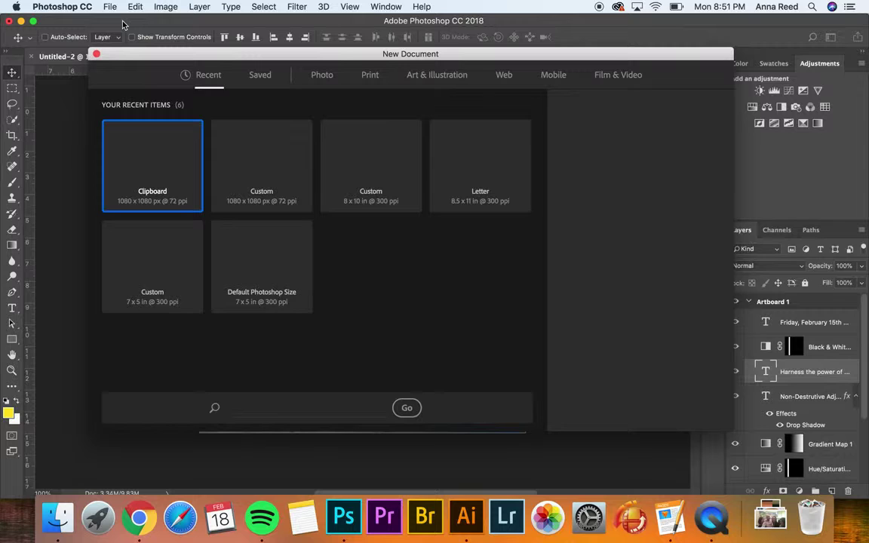
left_click(288, 155)
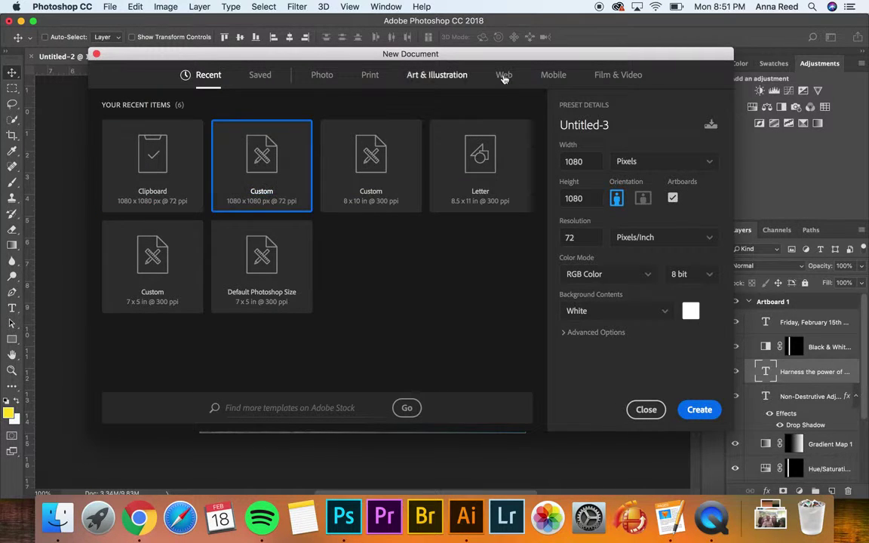
left_click(504, 76)
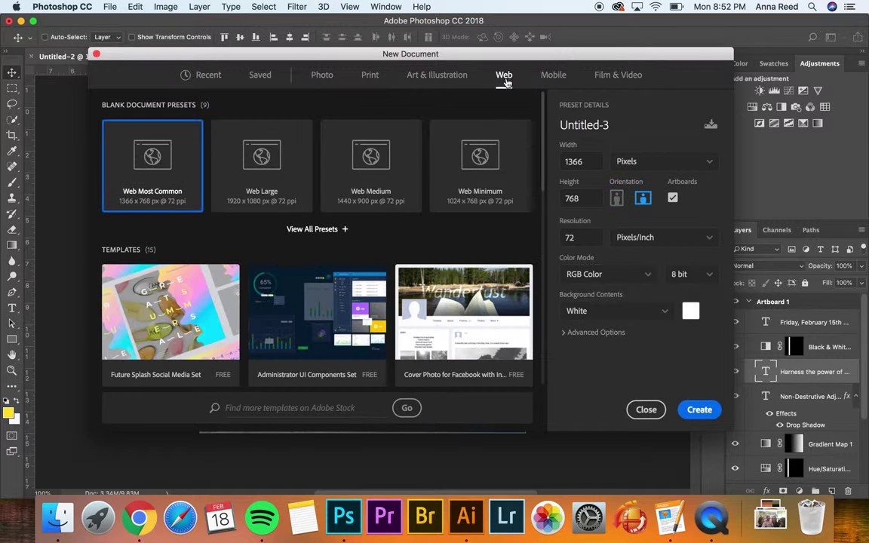
left_click(286, 156)
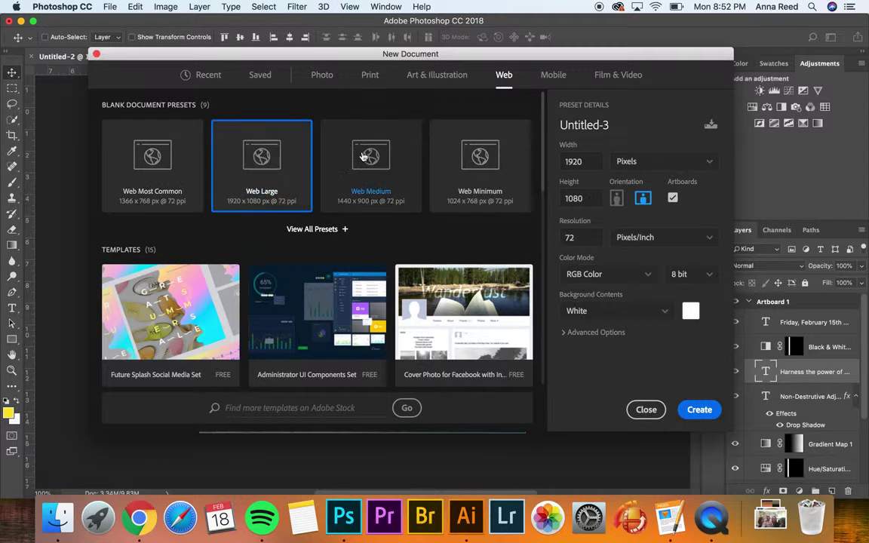
left_click_drag(587, 162, 531, 159)
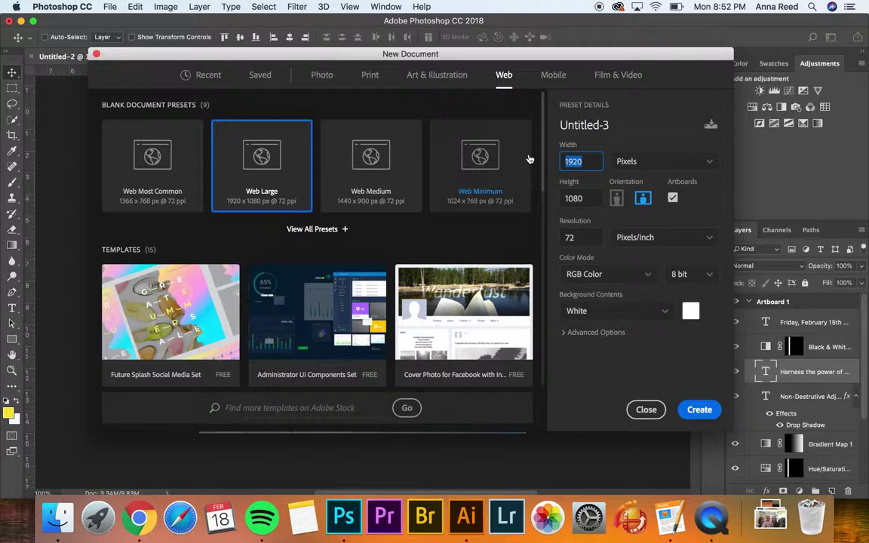
type("1080")
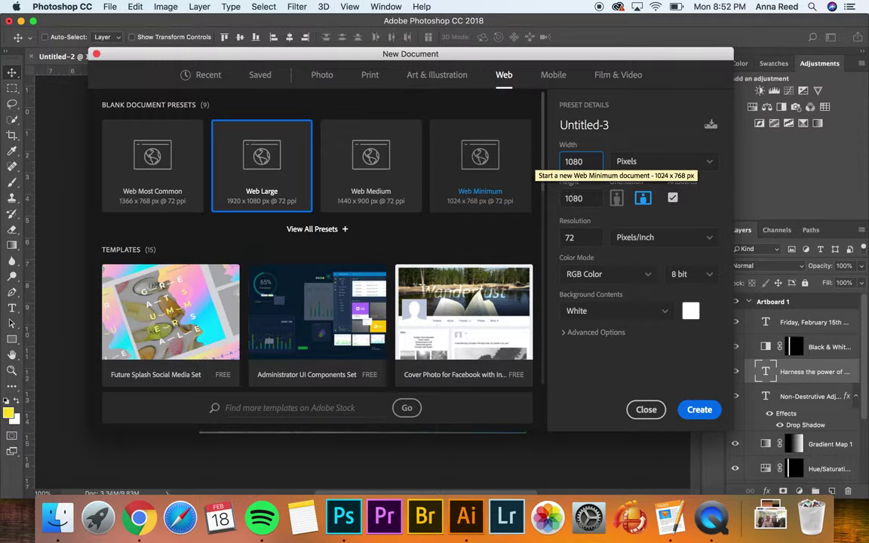
left_click(700, 410)
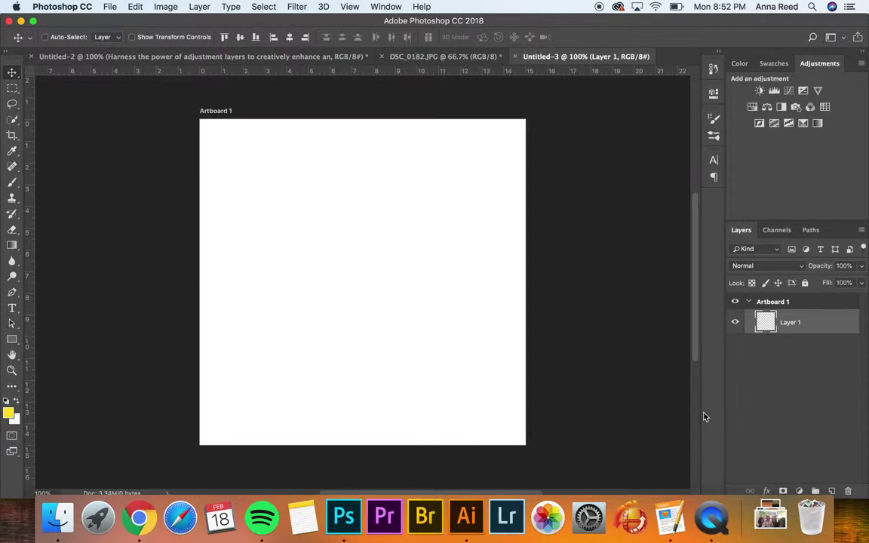
Copy the entire temple photo from DSC_0182.JPG and paste it into the new Untitled-3 document
left_click(408, 57)
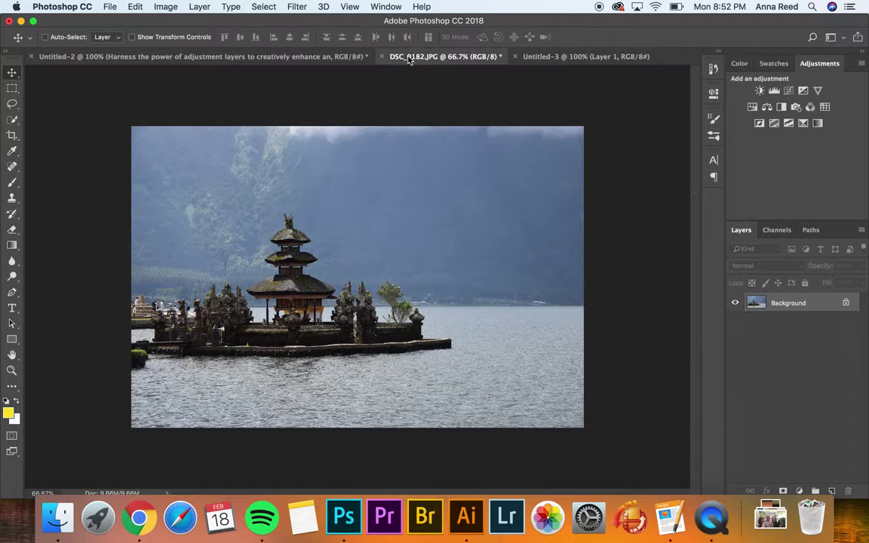
key("super+a")
left_click(558, 55)
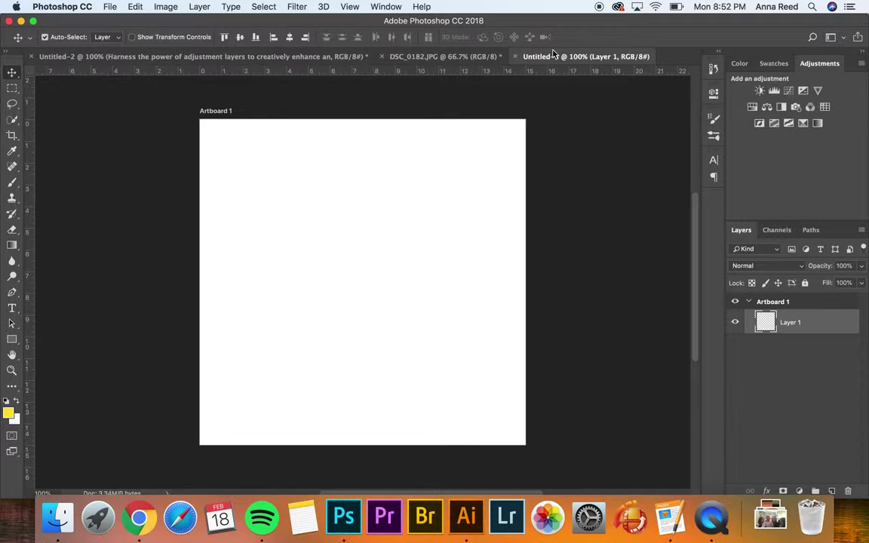
key("super+v")
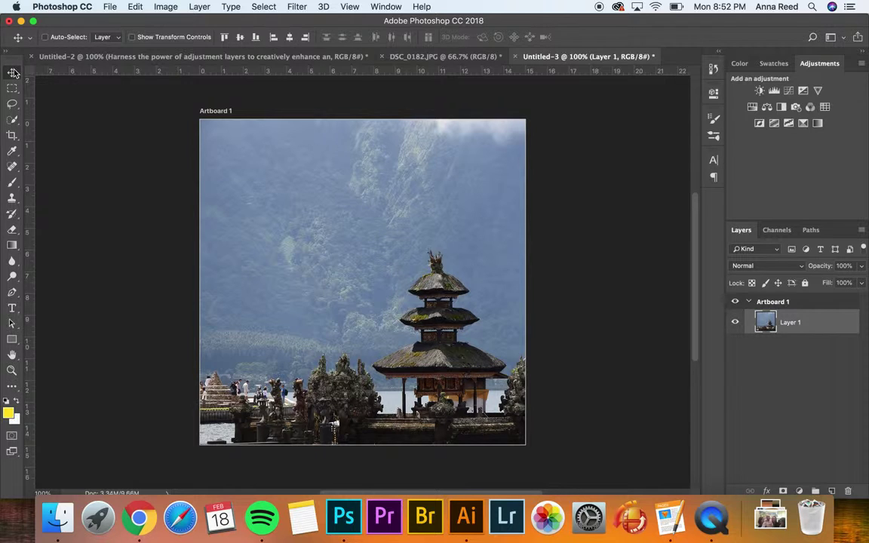
Scale the pasted photo to about 83.6% and reposition it so the temple sits toward the artboard's left side with water below
left_click_drag(294, 235, 119, 210)
key("super+t")
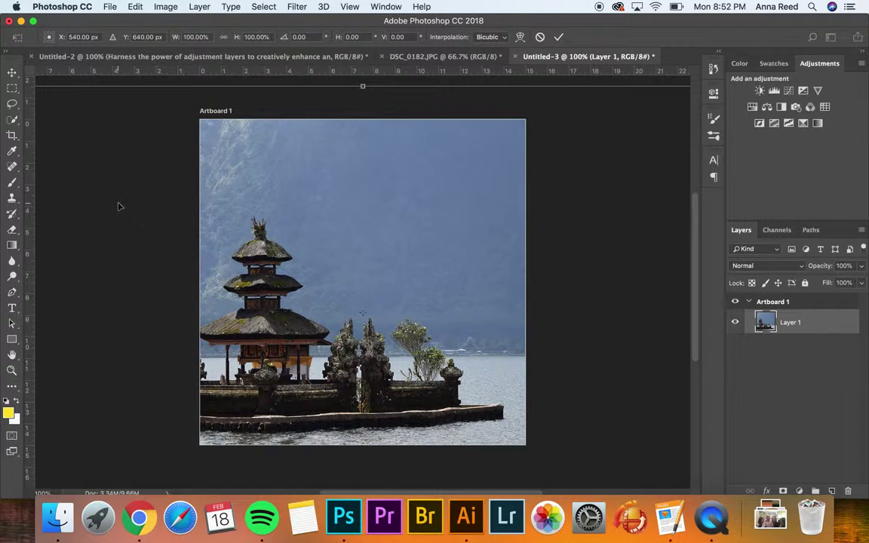
key("super+minus")
key("super+minus")
key("super+minus")
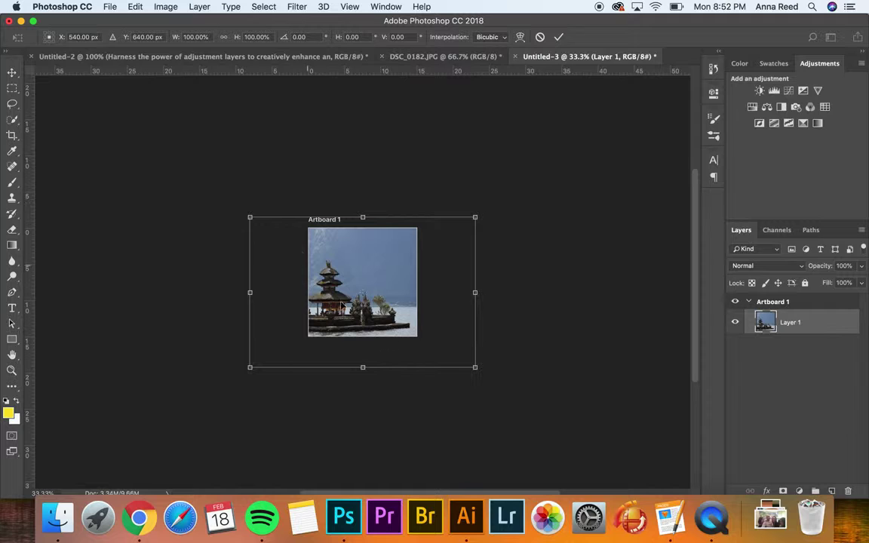
left_click_drag(476, 366, 442, 332)
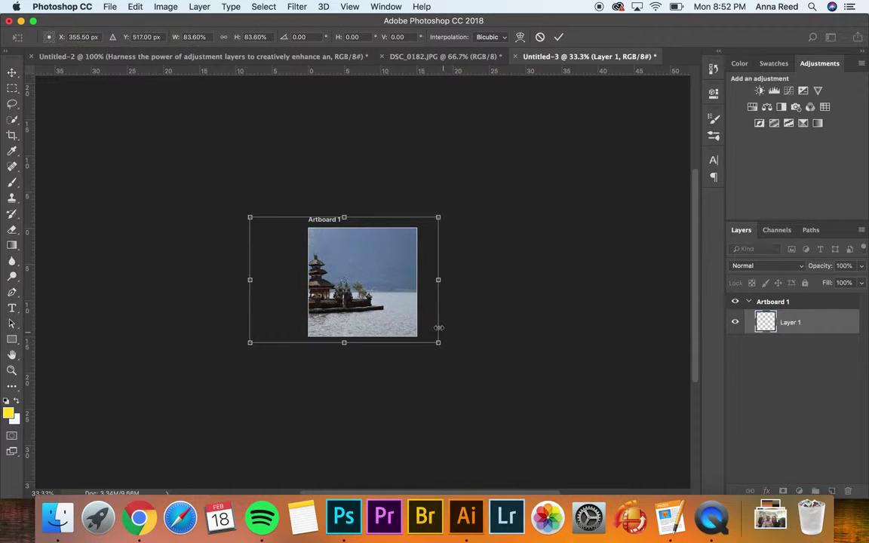
left_click_drag(370, 295, 389, 301)
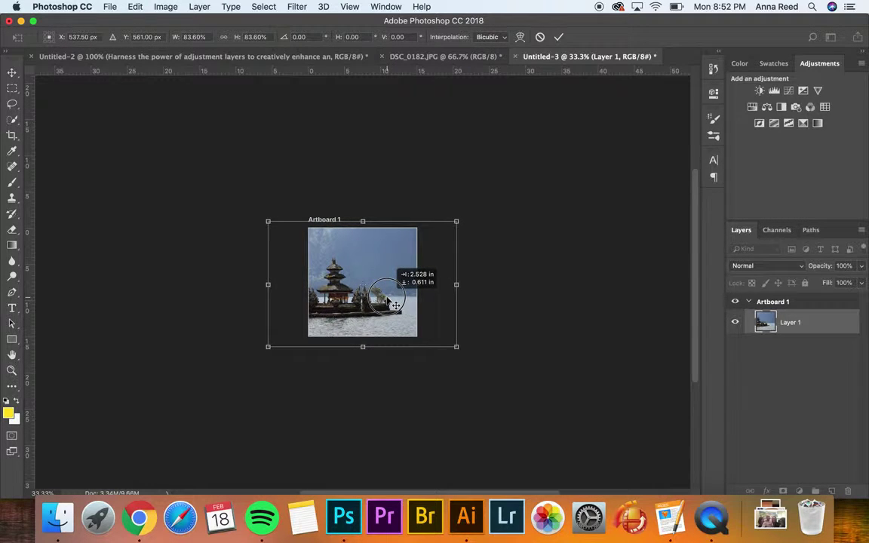
Rotate the photo clockwise by about 0.39° and apply the transformation
left_click(486, 252)
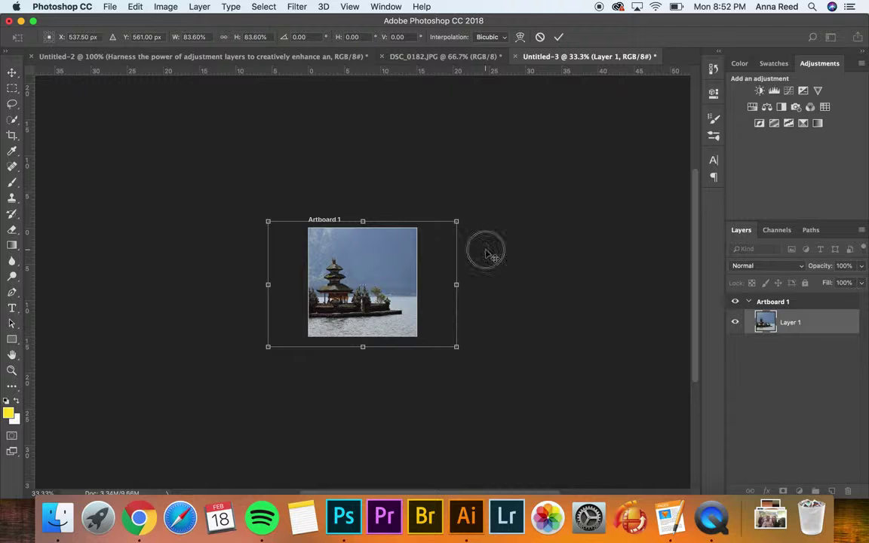
left_click_drag(487, 254, 489, 250)
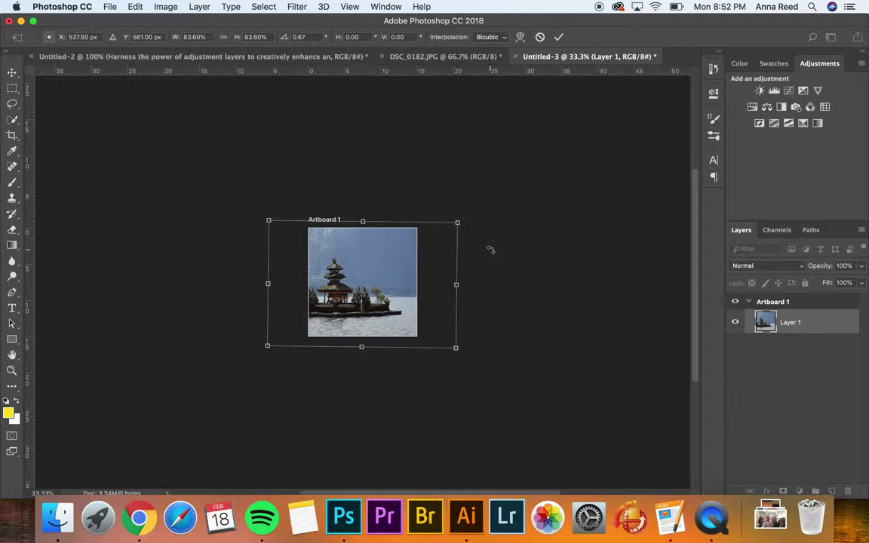
left_click_drag(493, 253, 493, 254)
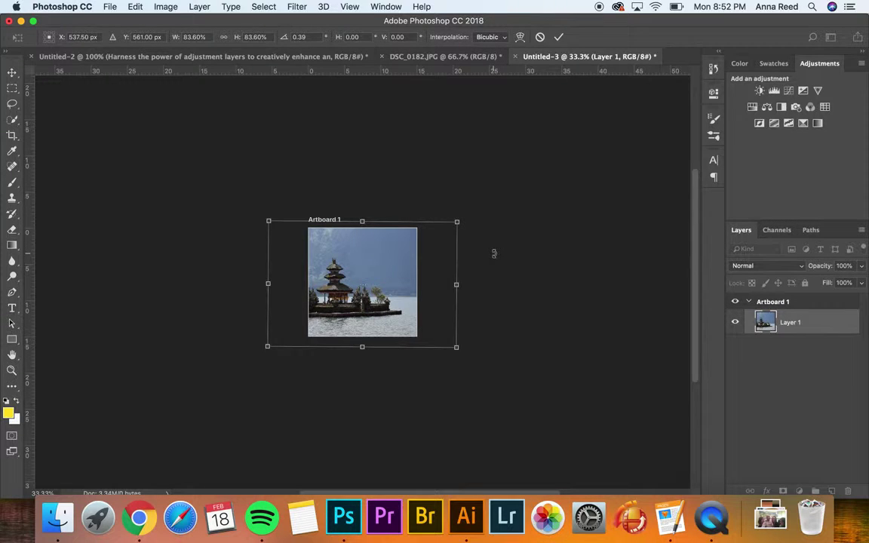
key("Return")
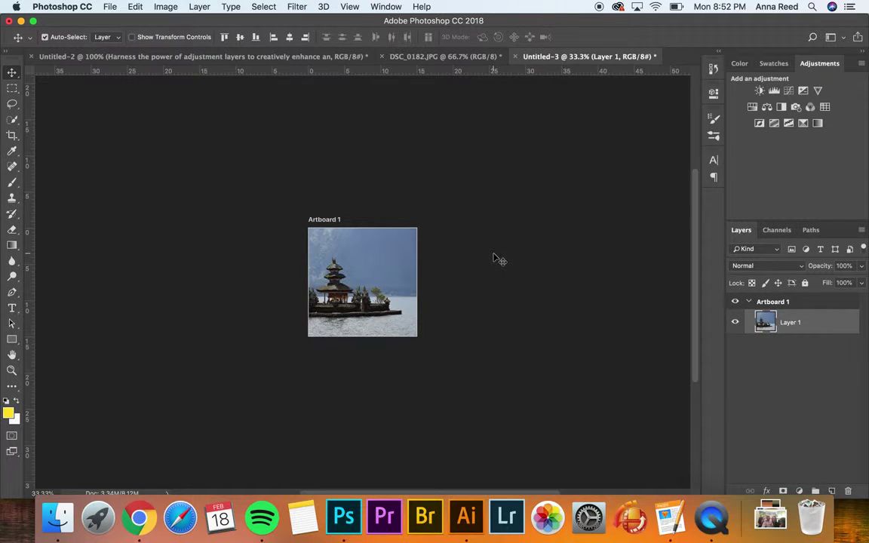
Add a Color Balance adjustment to a full-height strip about 1.5 in wide along the artboard's left edge, with midtone red at about +61
key("super+0")
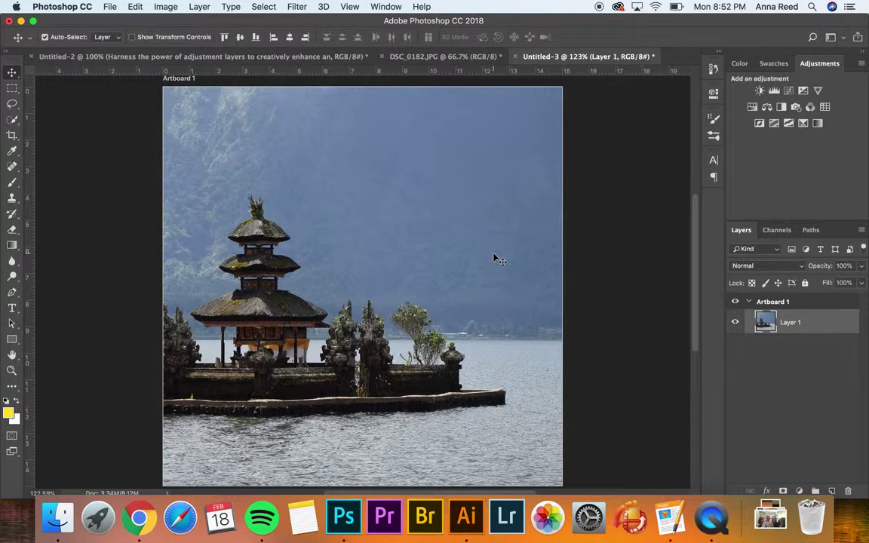
key("super+1")
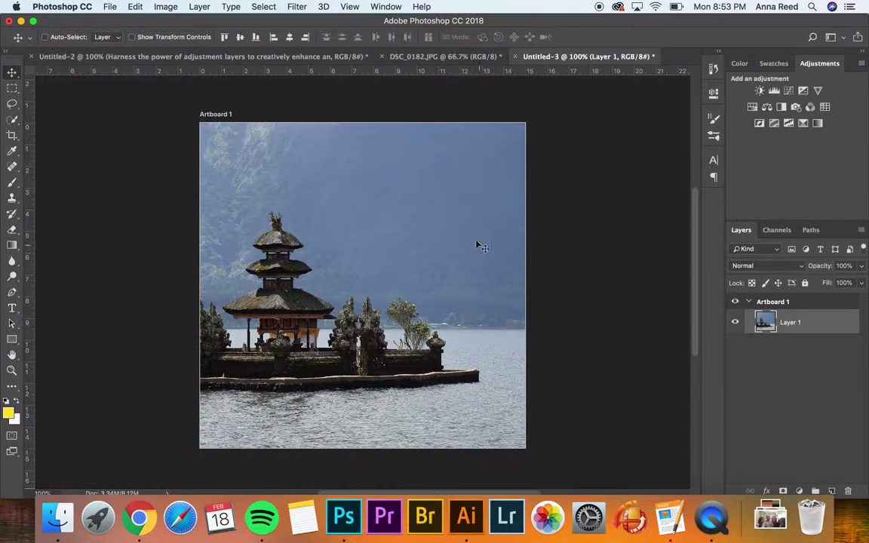
left_click(12, 88)
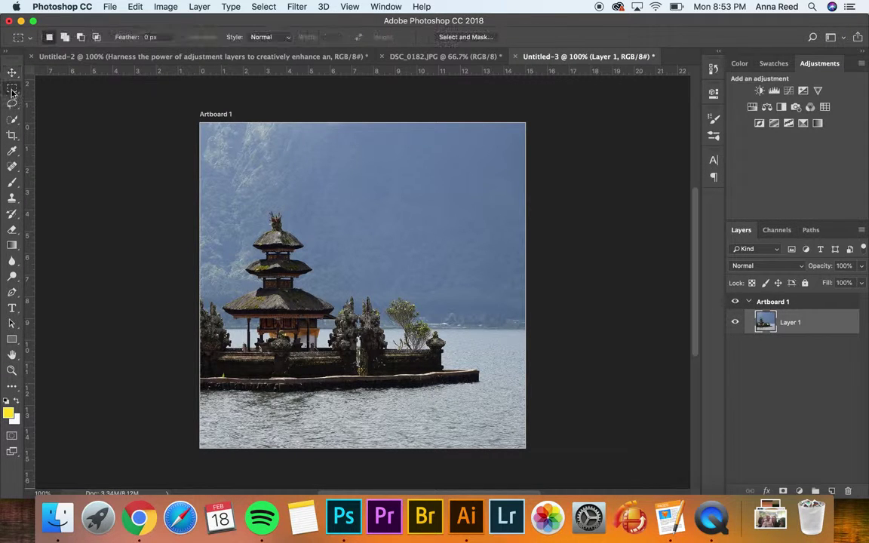
left_click_drag(199, 122, 233, 468)
left_click(766, 108)
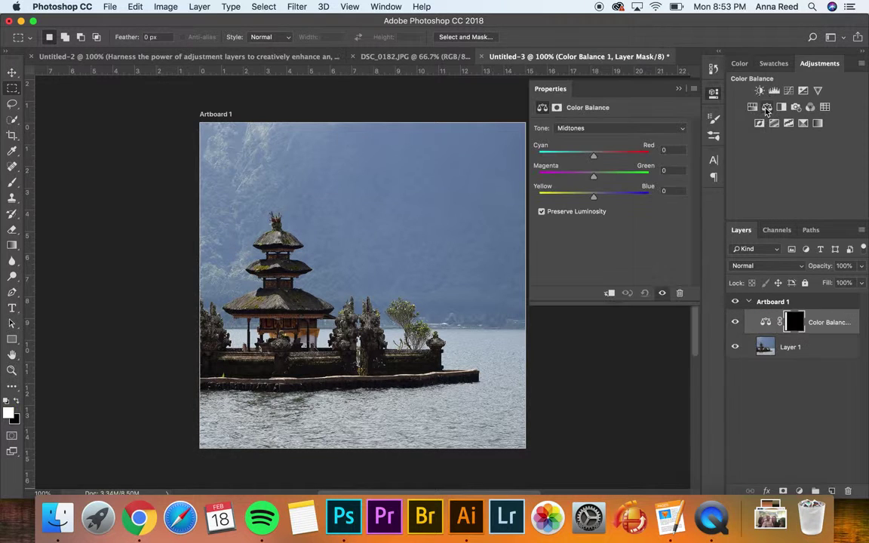
left_click_drag(593, 155, 594, 200)
left_click_drag(624, 162, 629, 156)
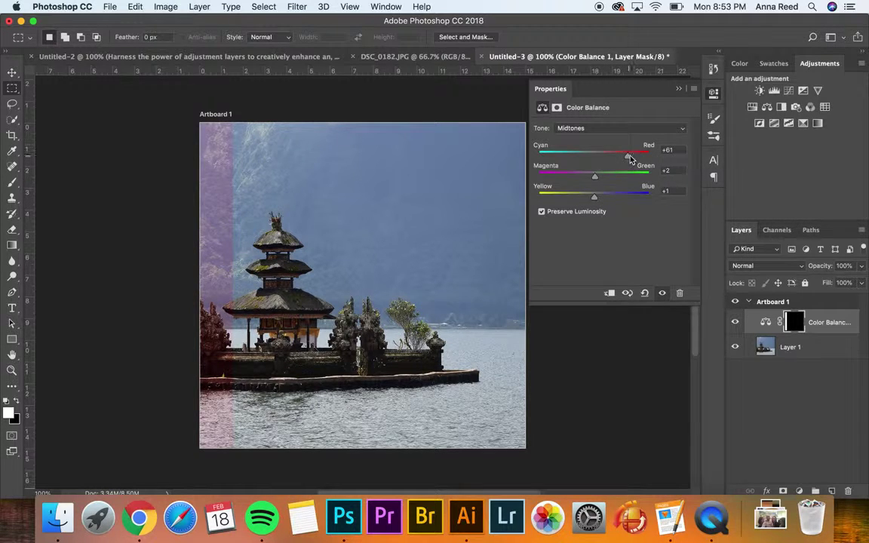
left_click(678, 89)
Add a Yellow Photo Filter adjustment with increased density to a second strip about 1.5 in wide, beside the first
left_click_drag(233, 123, 265, 486)
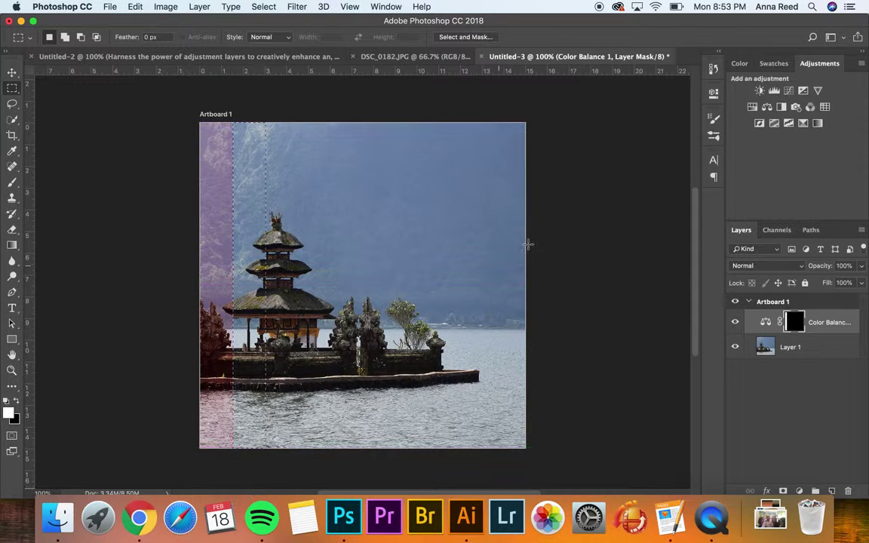
left_click(798, 112)
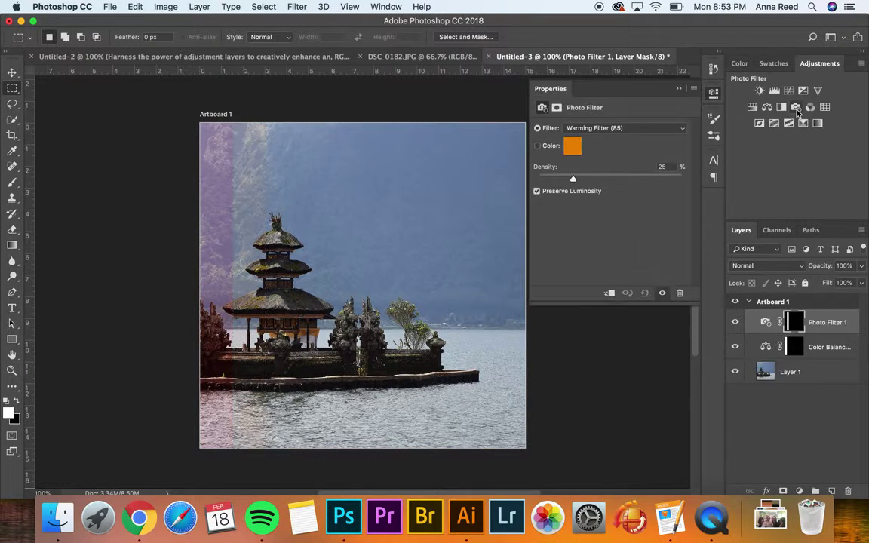
left_click(600, 129)
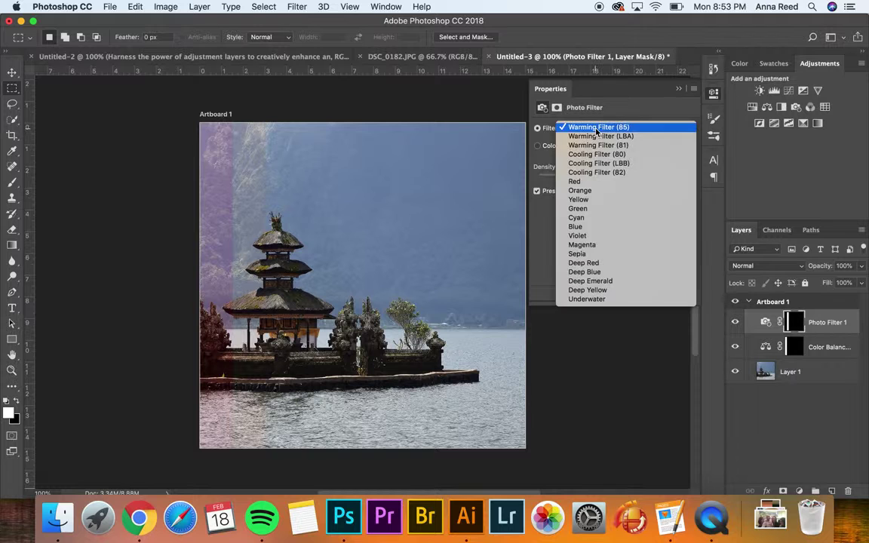
left_click(587, 200)
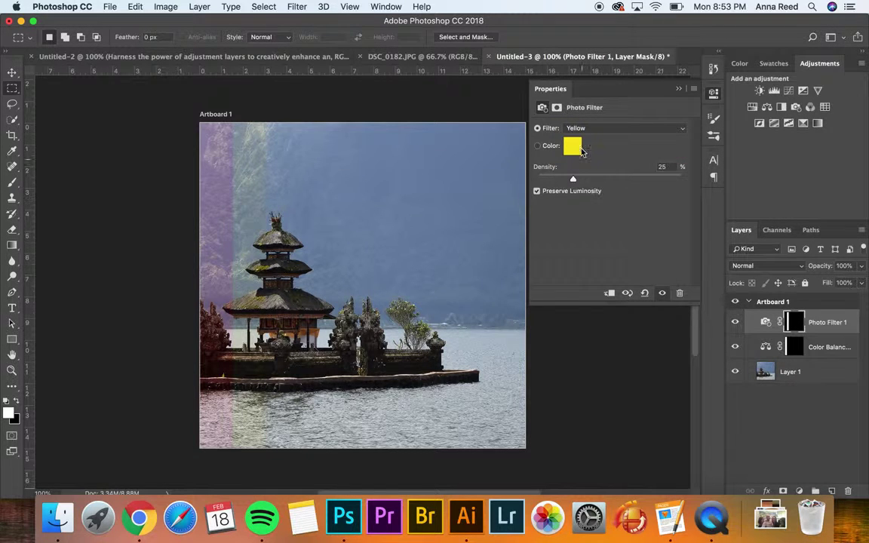
left_click_drag(580, 181, 597, 184)
left_click(678, 89)
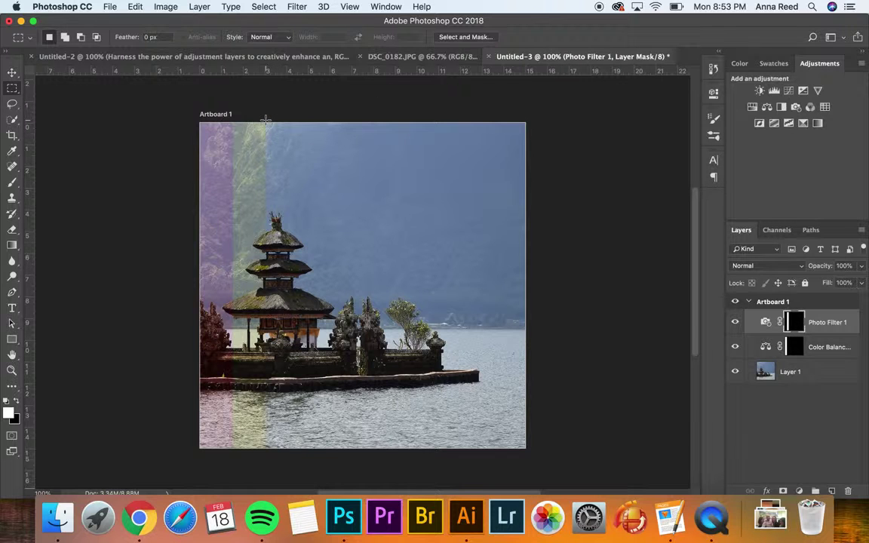
Add a Hue/Saturation adjustment to a third strip about 1.5 in wide beside the yellow one, with hue about -20 and saturation about +13
left_click_drag(266, 119, 297, 473)
left_click(751, 108)
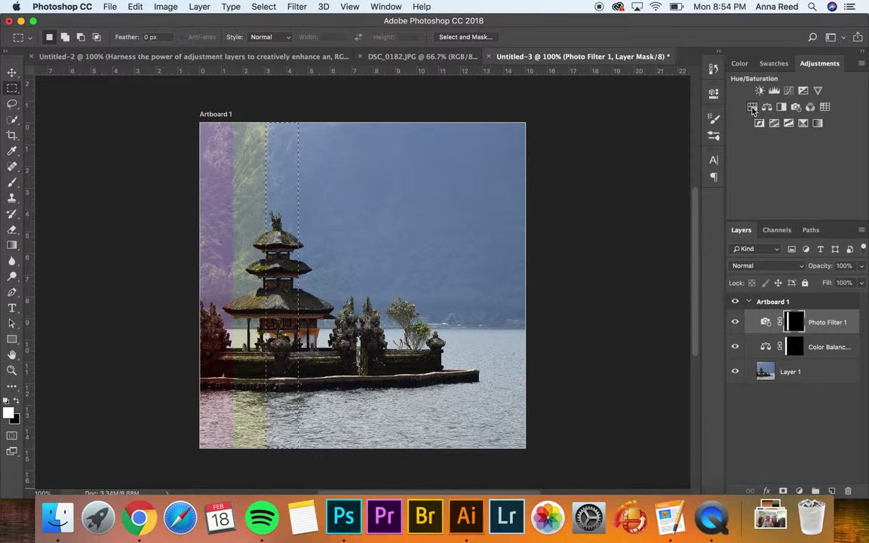
left_click_drag(610, 172, 619, 197)
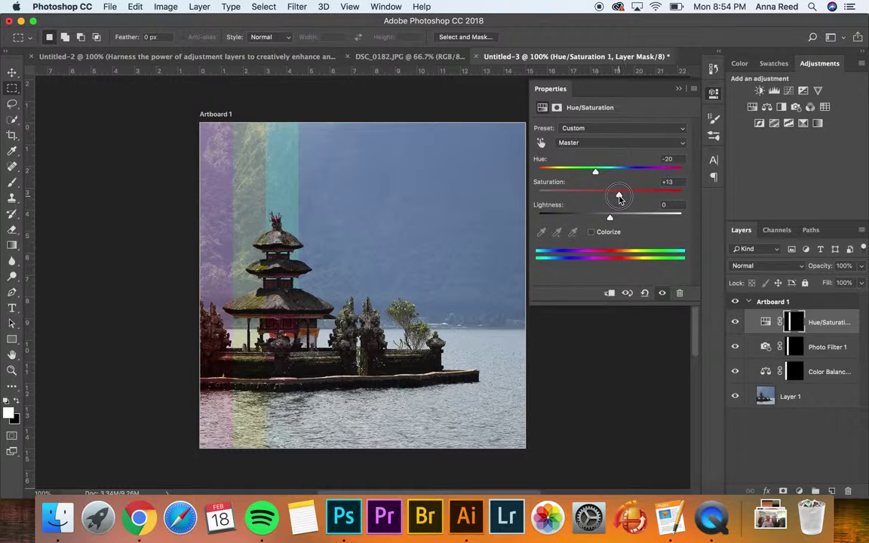
left_click(678, 88)
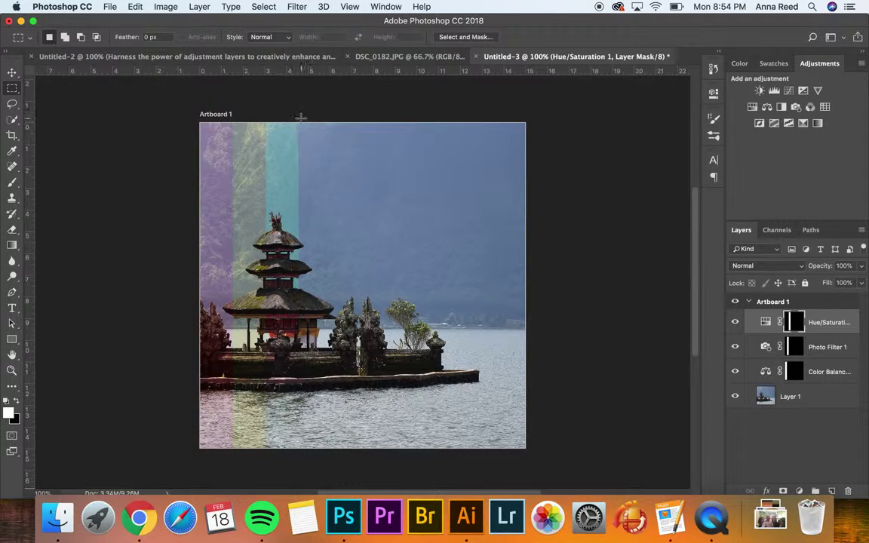
Select the rest of the artboard beyond the third strip and add a Black & White adjustment to it
left_click_drag(298, 118, 600, 408)
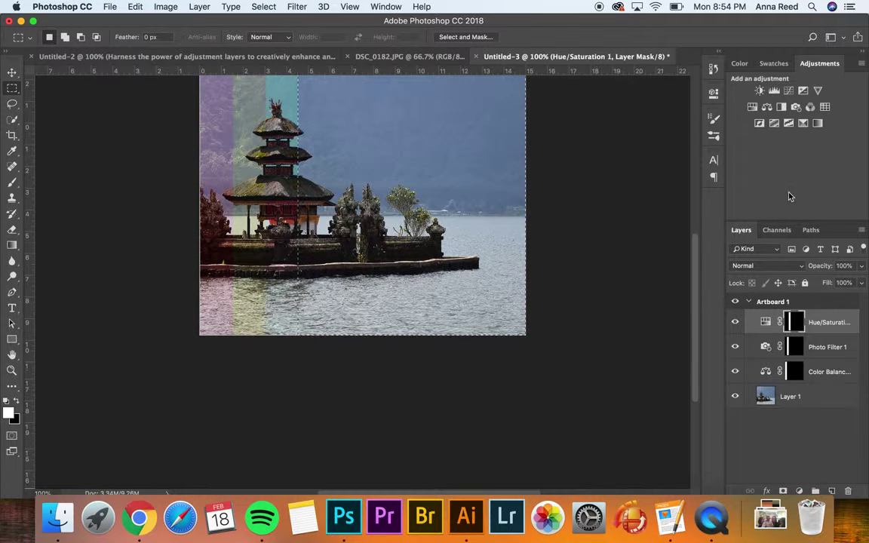
left_click(782, 107)
scroll(482, 294, "up", 1)
scroll(468, 285, "up", 2)
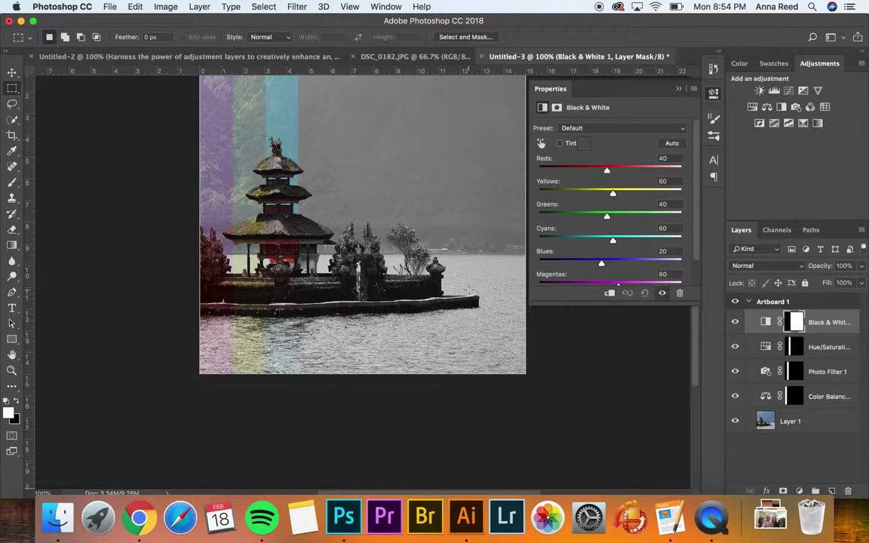
Set the Black & White adjustment's reds to 79, yellows to 126, greens to -11, cyans to -55 and blues to -9
scroll(469, 292, "up", 2)
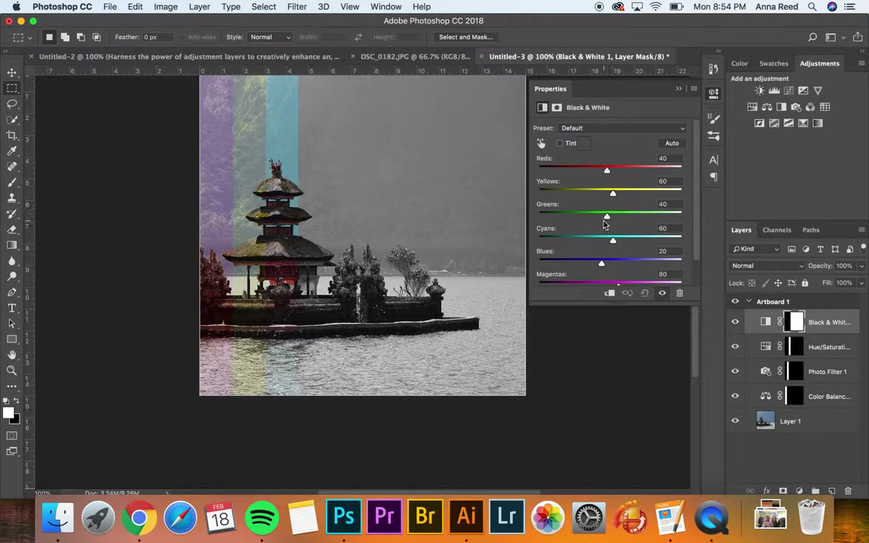
left_click_drag(607, 218, 580, 244)
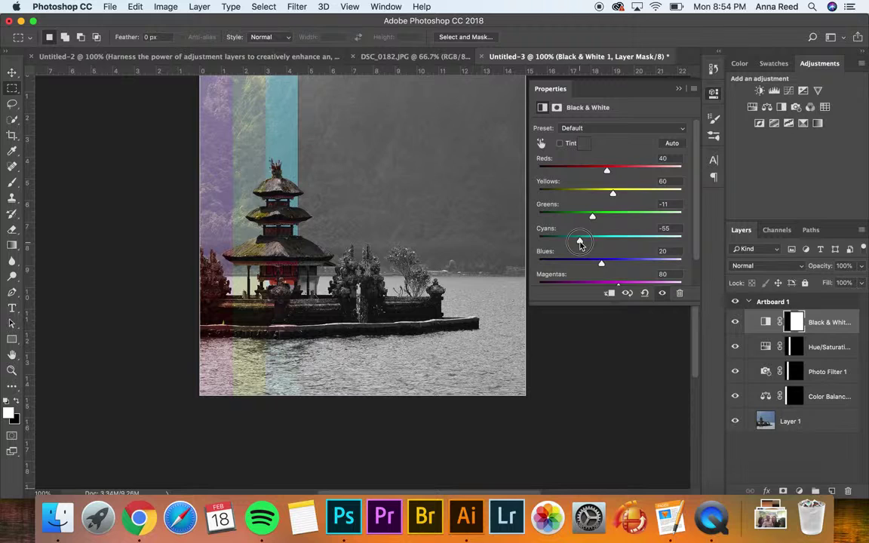
scroll(475, 251, "up", 5)
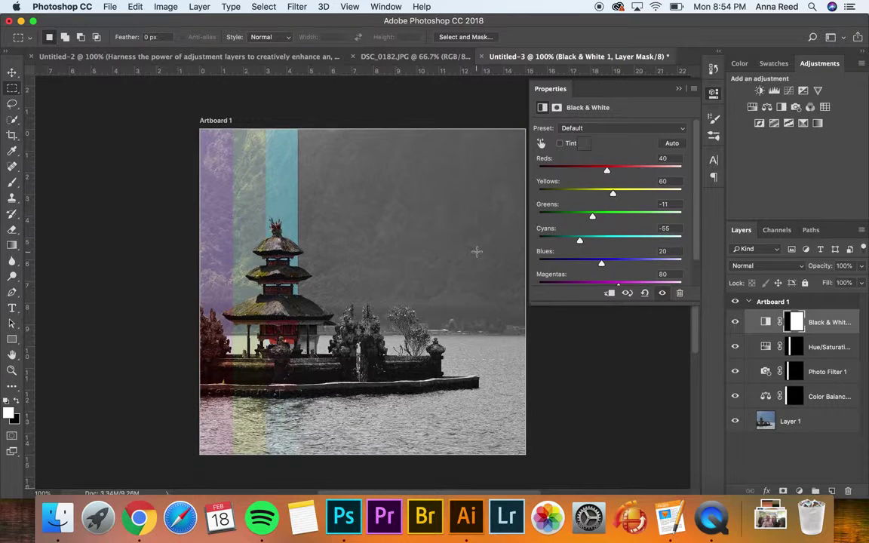
left_click_drag(607, 170, 634, 198)
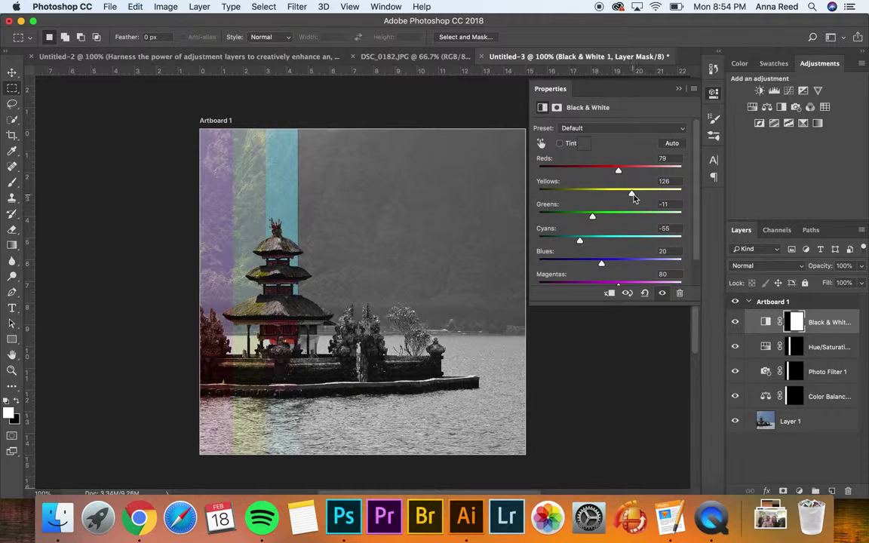
mouse_move(602, 266)
left_mouse_down()
mouse_move(626, 258)
mouse_move(593, 264)
left_mouse_up()
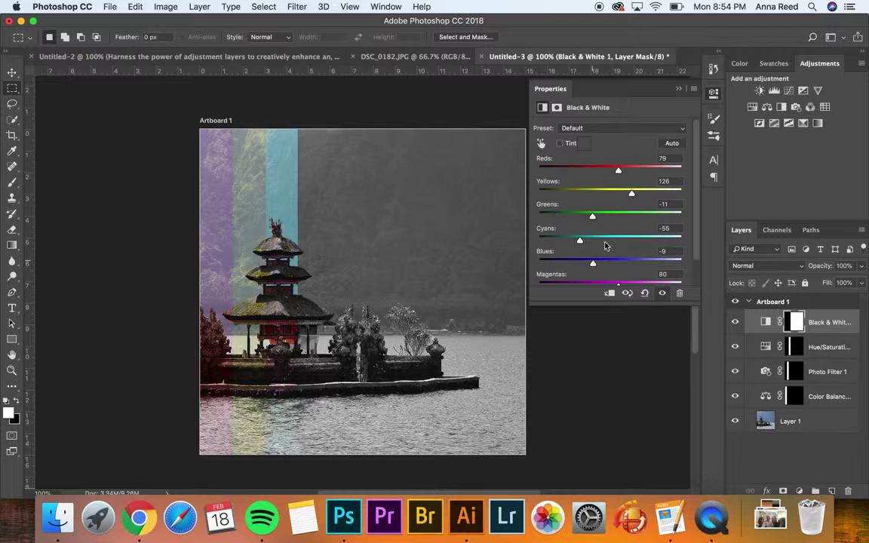
left_click(680, 90)
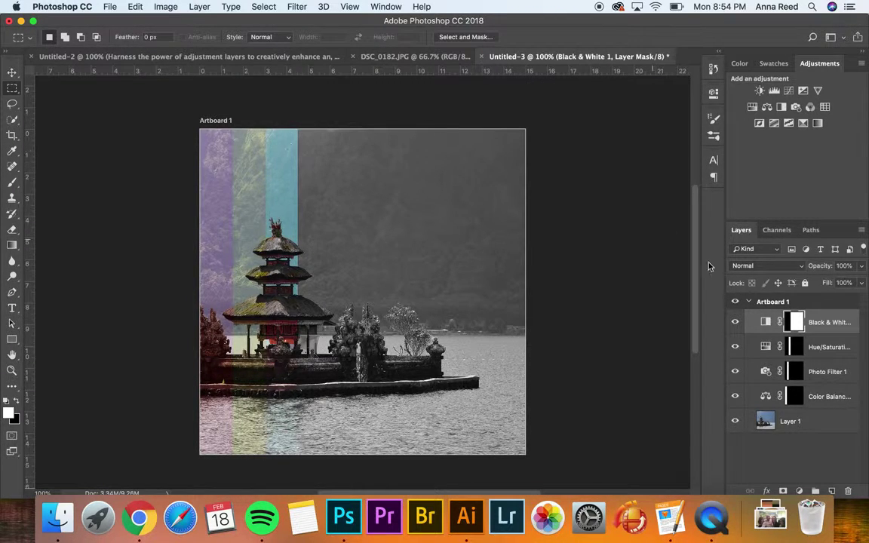
left_click(11, 72)
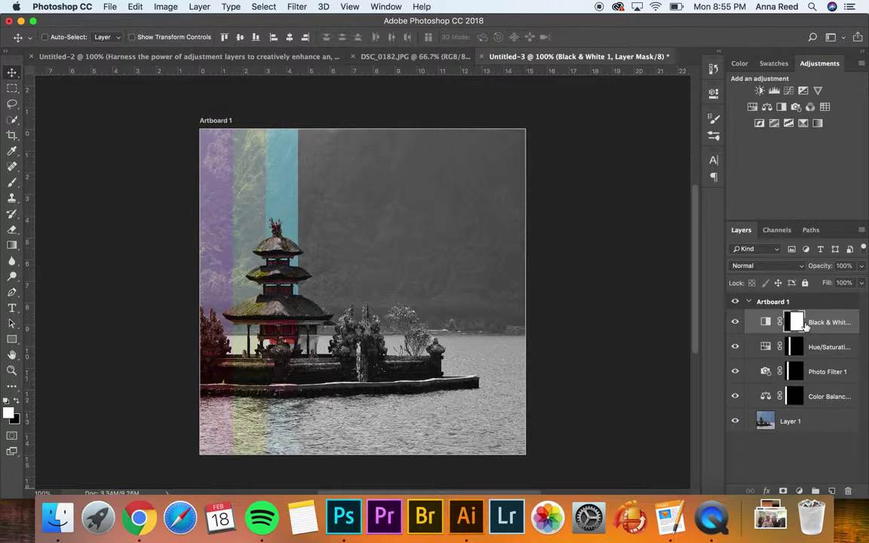
Toggle the Black & White layer's visibility to compare the poster with and without the adjustment
left_click(733, 323)
left_click(734, 323)
left_click(734, 323)
left_click(733, 323)
Add a Gradient Map adjustment over the whole artboard using the Violet, Orange preset
left_click(818, 125)
left_click(566, 132)
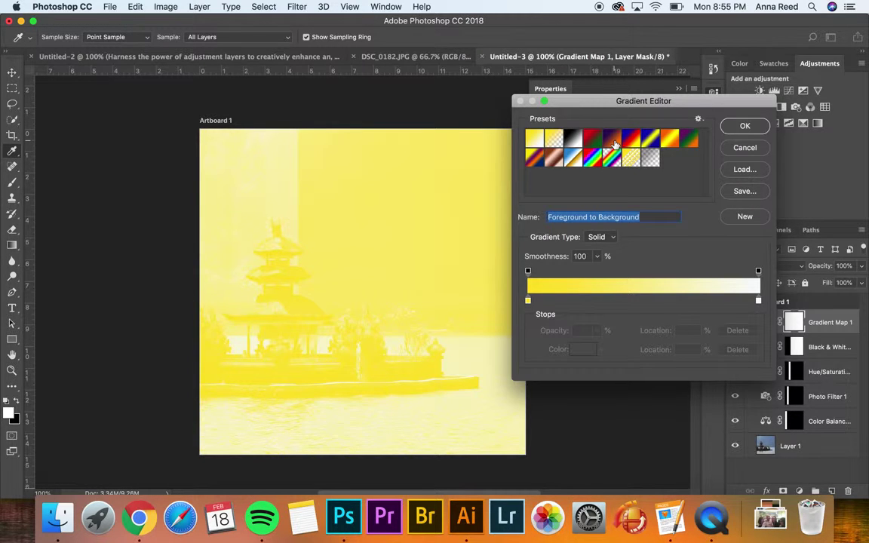
left_click(614, 142)
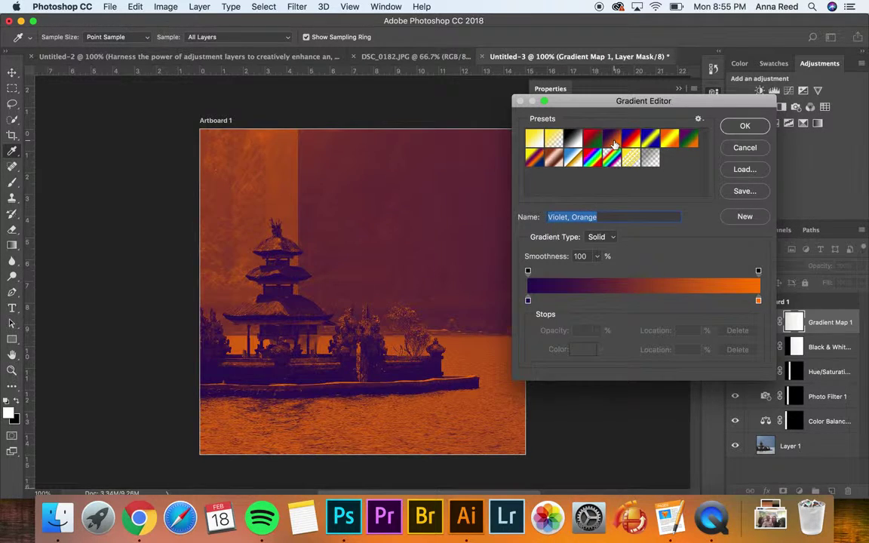
left_click(743, 126)
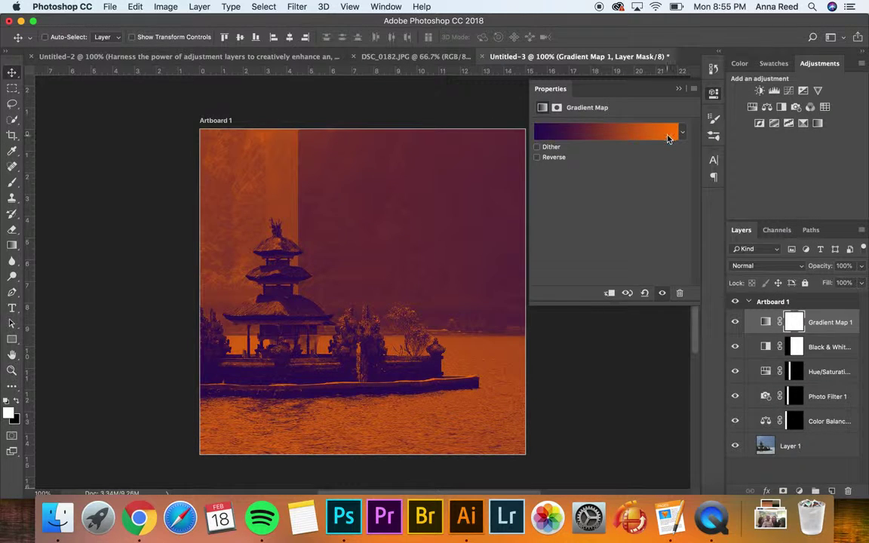
left_click(681, 91)
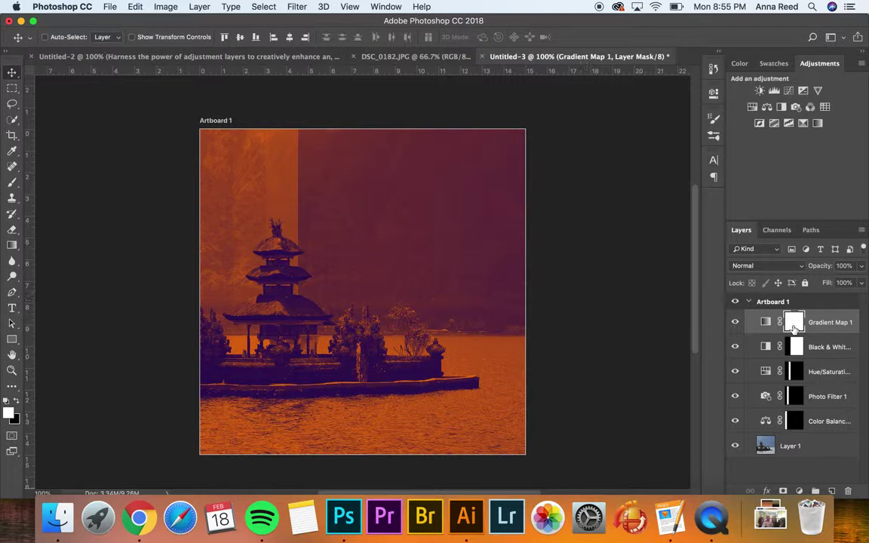
Fade the Gradient Map's mask with a linear black-to-white gradient running horizontally from the third strip's outer edge to the artboard's right edge
left_click(12, 246)
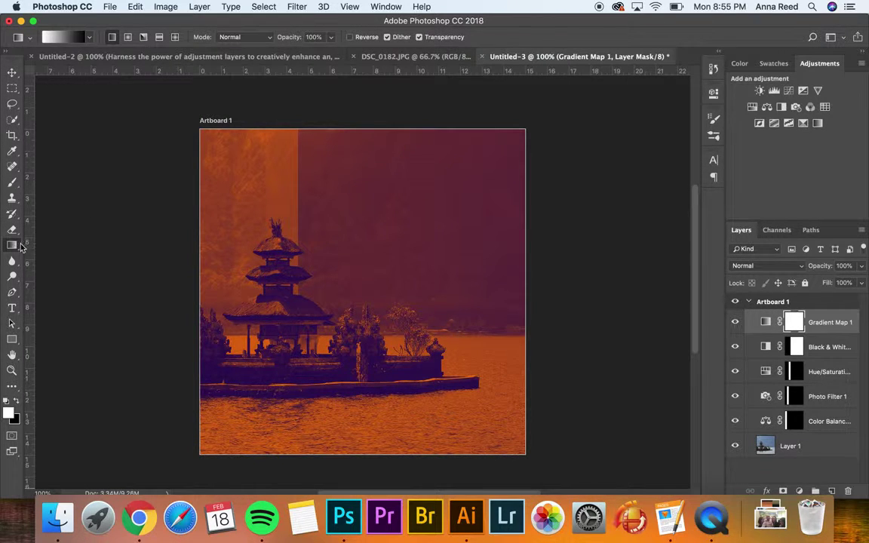
mouse_move(300, 251)
left_mouse_down()
mouse_move(532, 250)
mouse_move(300, 251)
left_mouse_up()
left_click(532, 250)
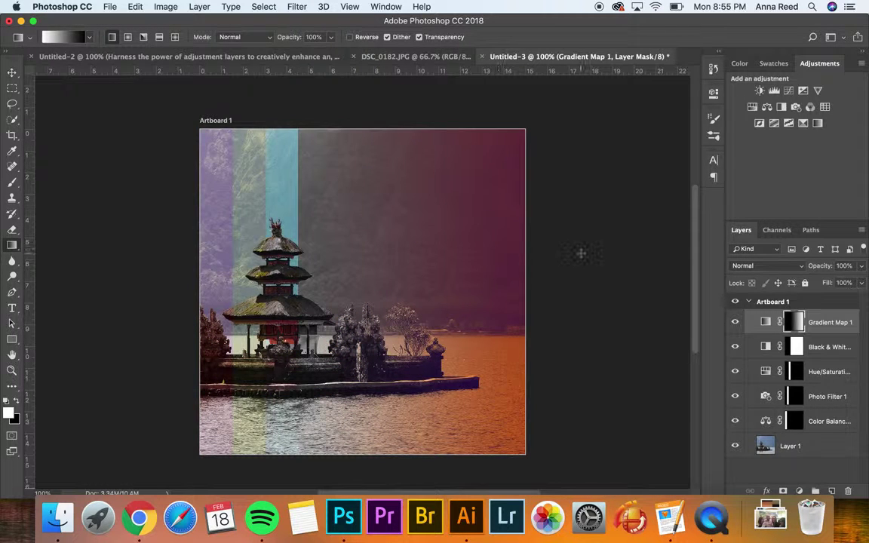
left_click(736, 348)
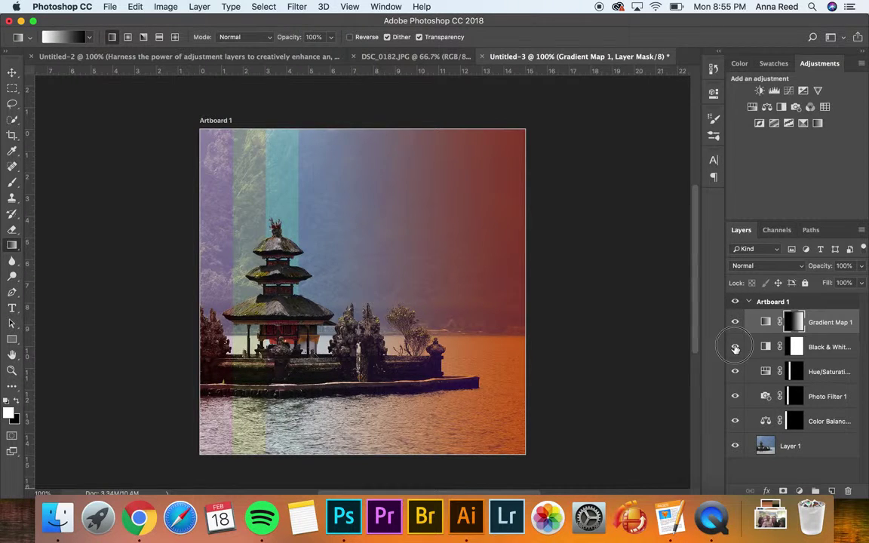
left_click(735, 348)
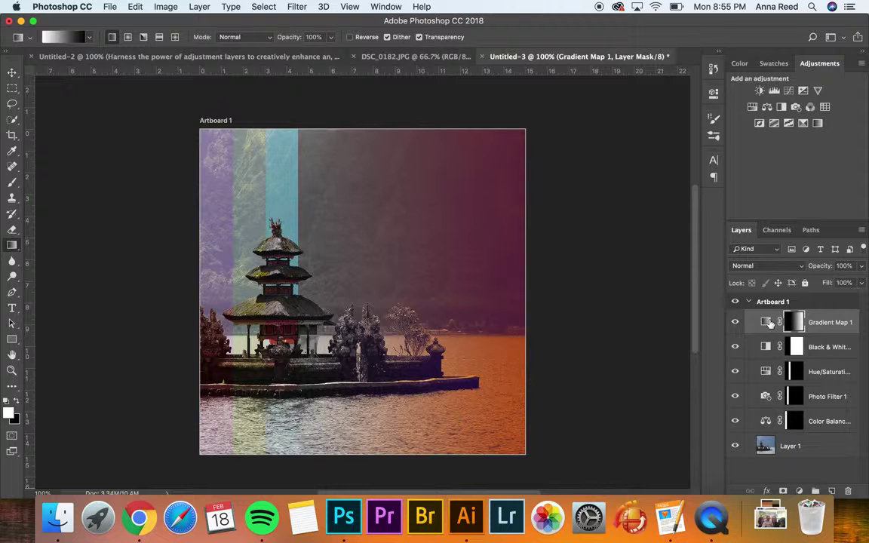
Change the Gradient Map's orange end stop to cyan, #00eaff
left_click(765, 323)
double_click(766, 323)
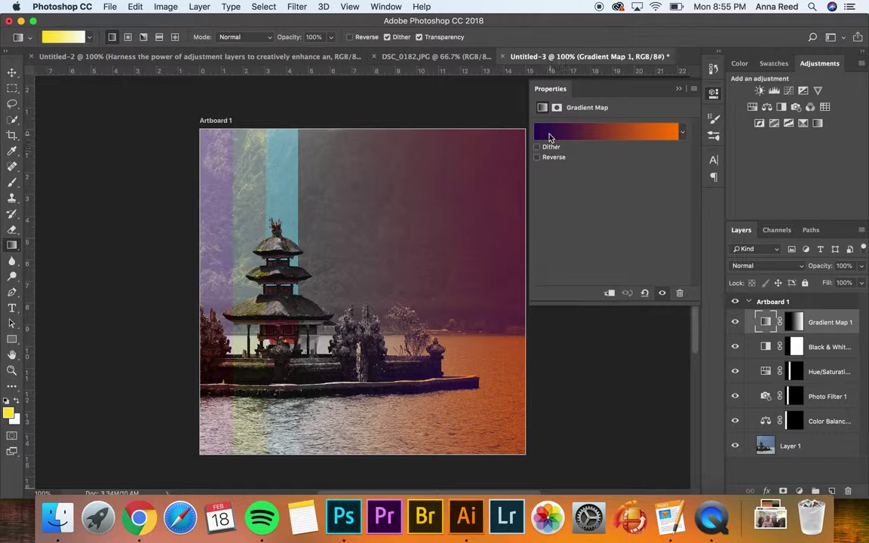
left_click(644, 134)
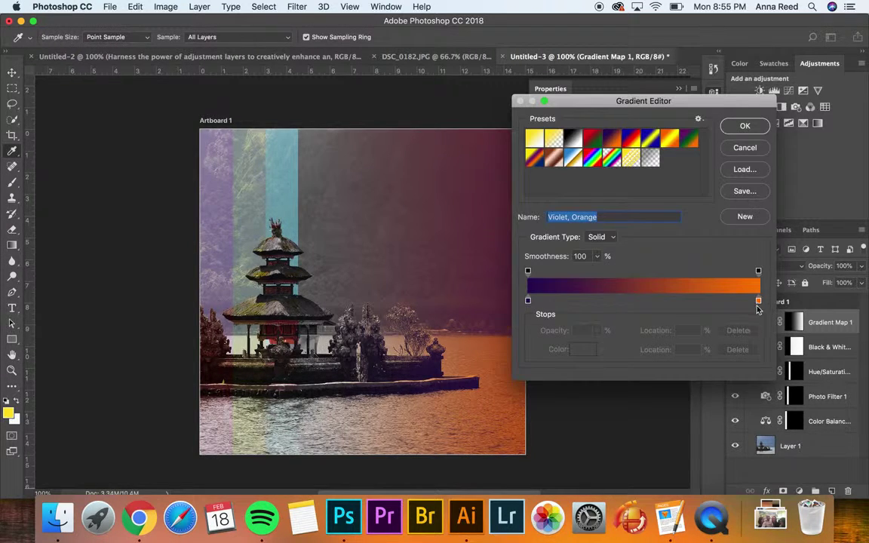
left_click(758, 301)
left_click(582, 349)
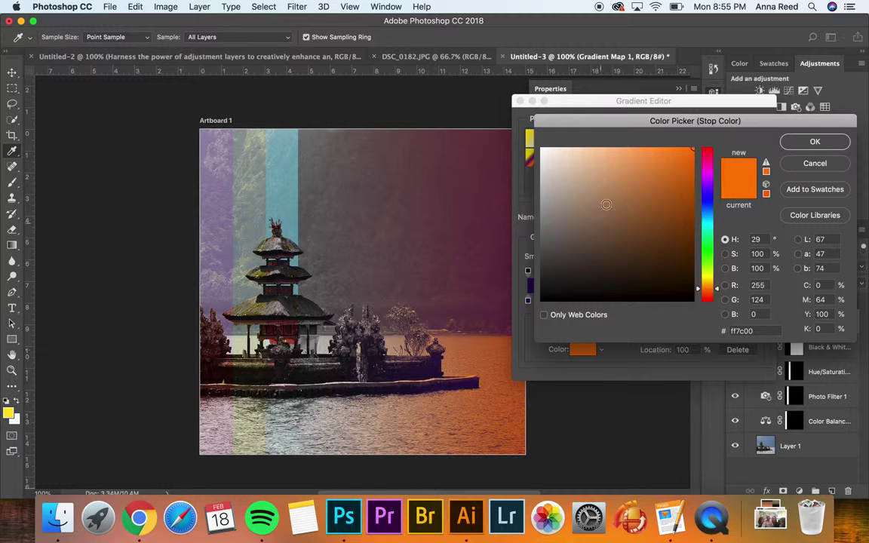
left_click_drag(718, 290, 715, 250)
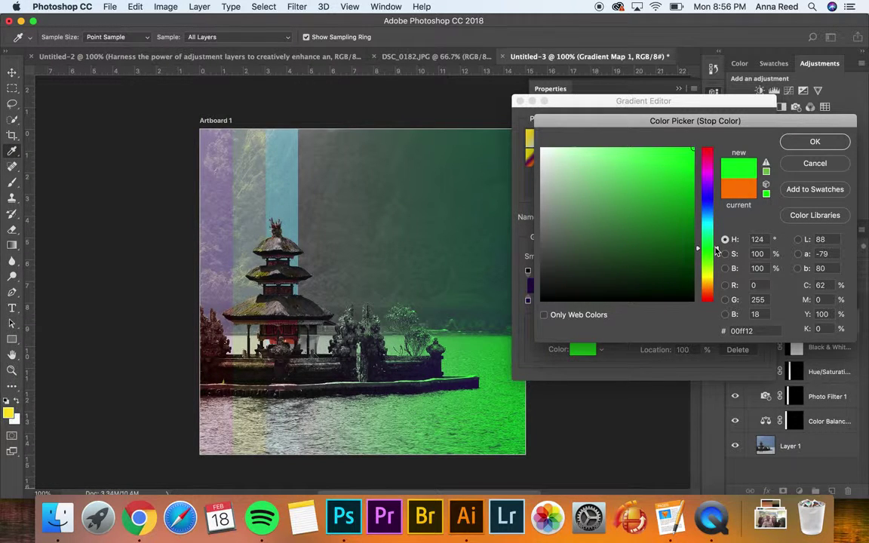
left_click_drag(717, 250, 716, 224)
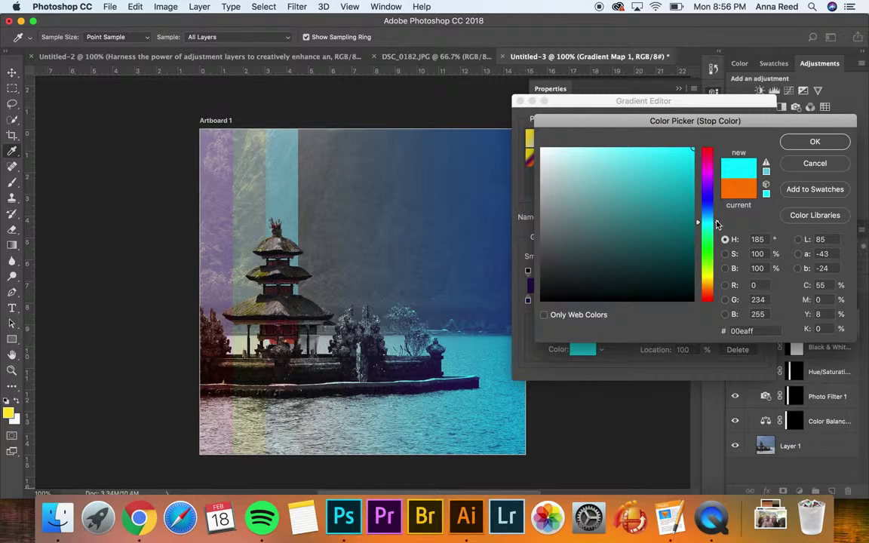
left_click(812, 142)
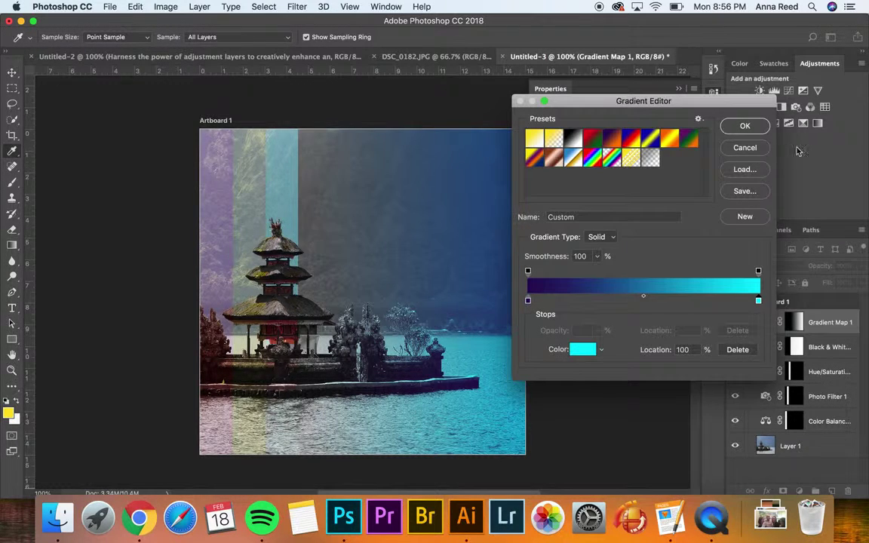
left_click(747, 126)
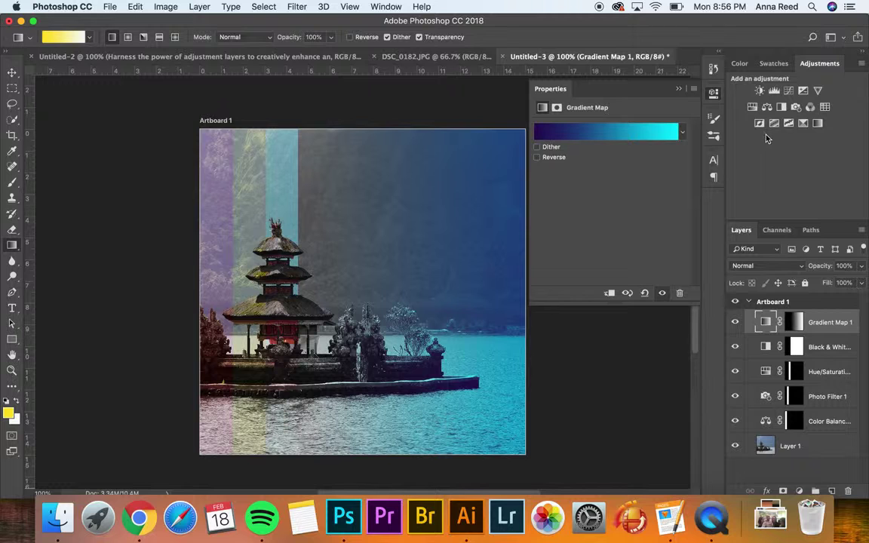
left_click(680, 89)
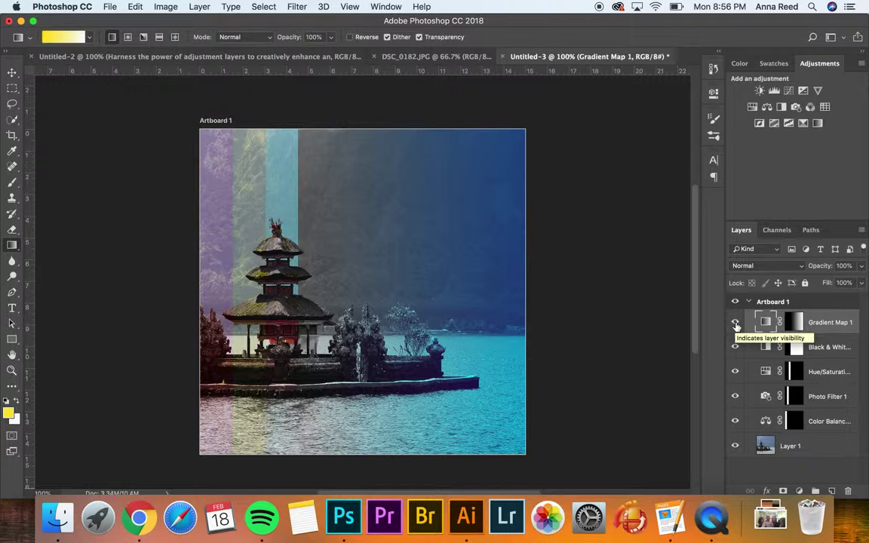
After checking the finished example poster, place a text box about 10 x 3 in beyond the strips near the artboard's top, with 48 pt text
left_click(213, 58)
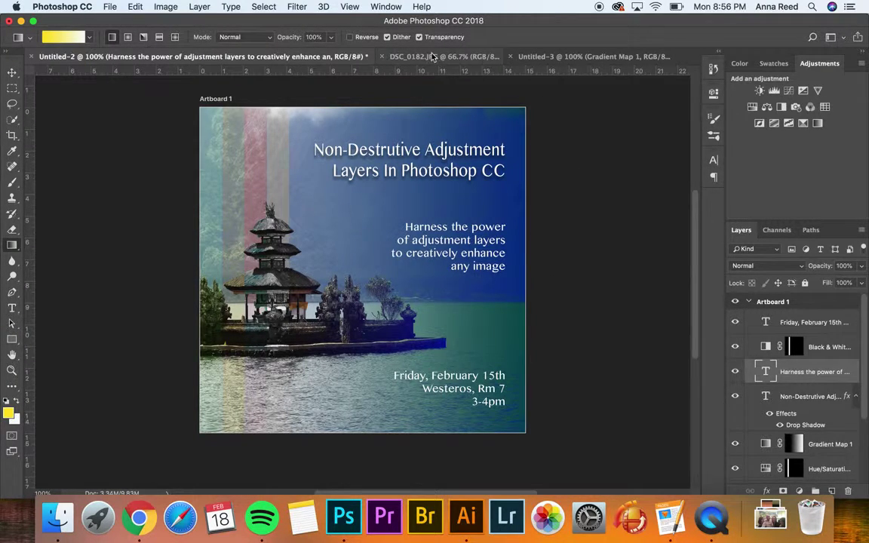
left_click(553, 58)
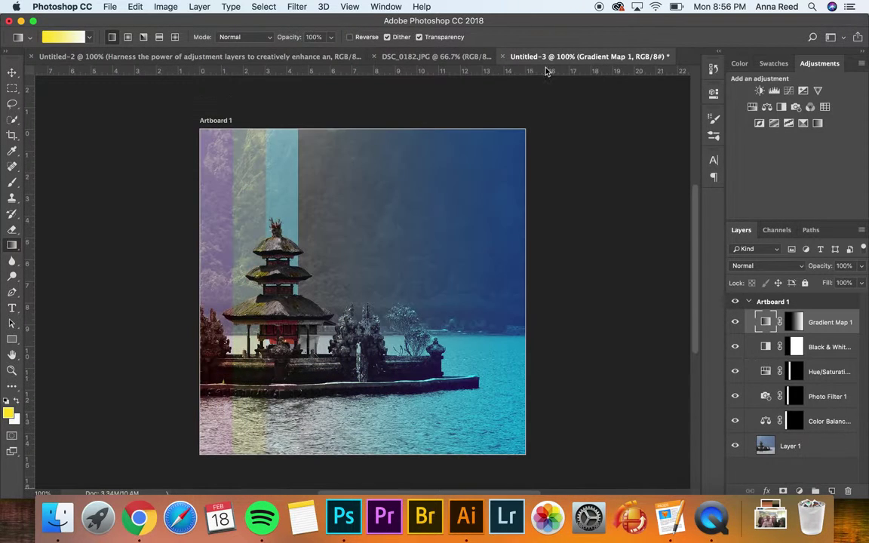
left_click(11, 307)
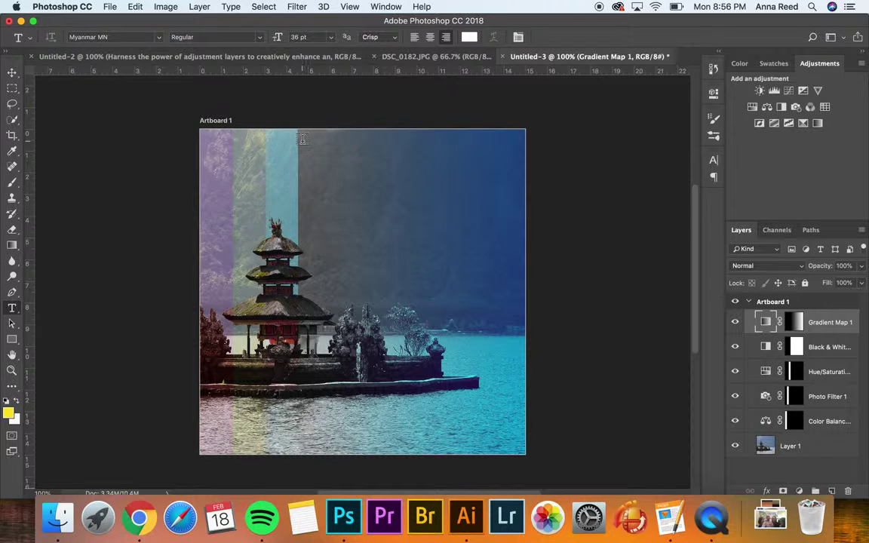
left_click_drag(302, 140, 518, 210)
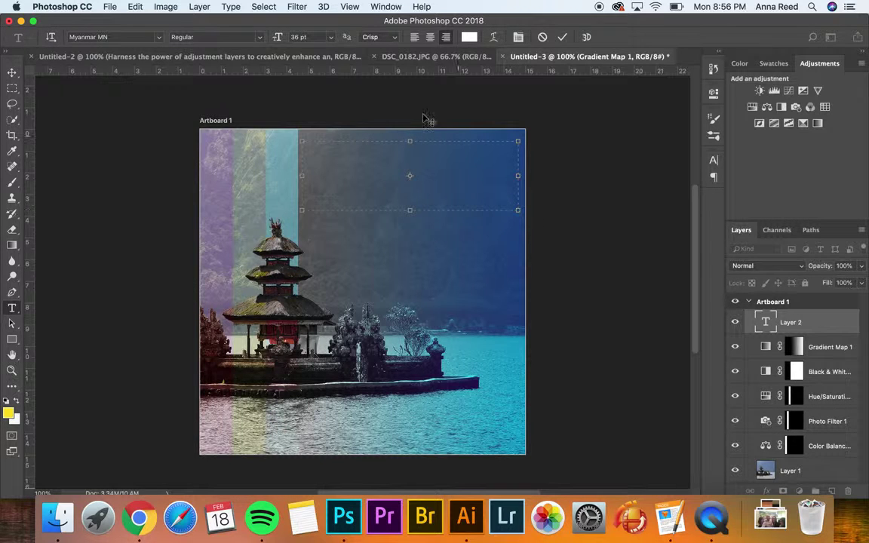
left_click(330, 37)
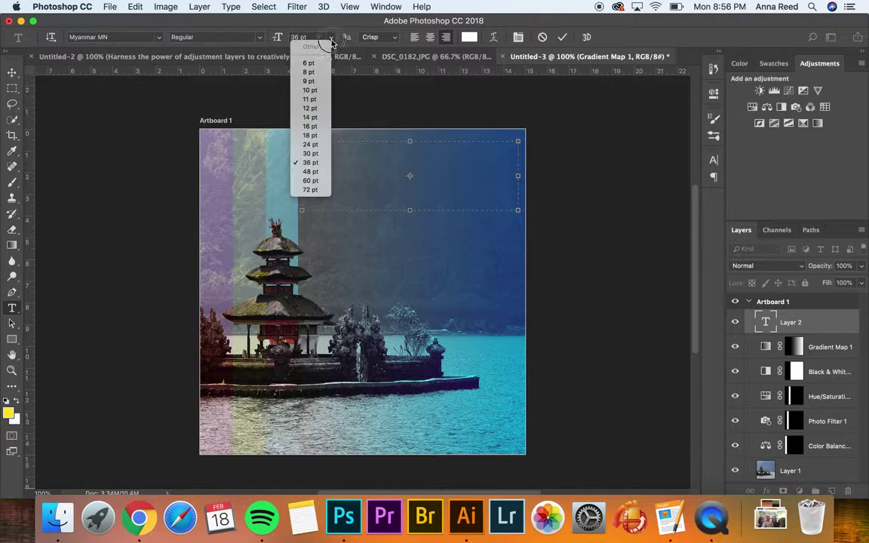
left_click(311, 173)
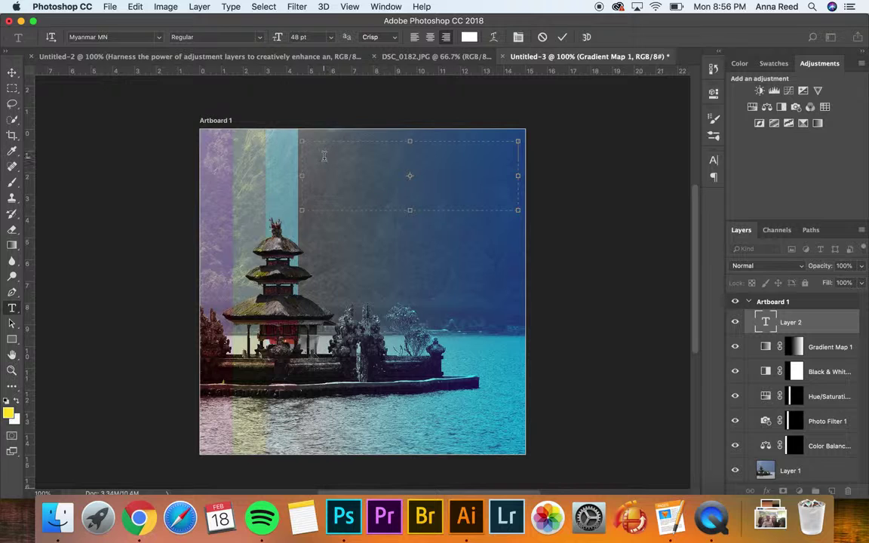
Enter the title "Non-Destructive Adjustment Layers In Photoshop CC" in the text box and commit it
type("Non-Destructive")
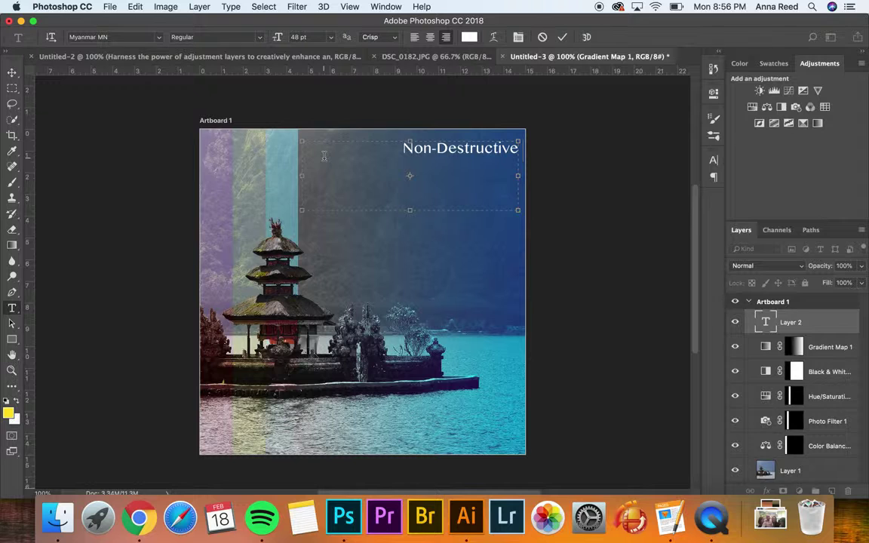
type(" Ak")
key("BackSpace")
type("djust")
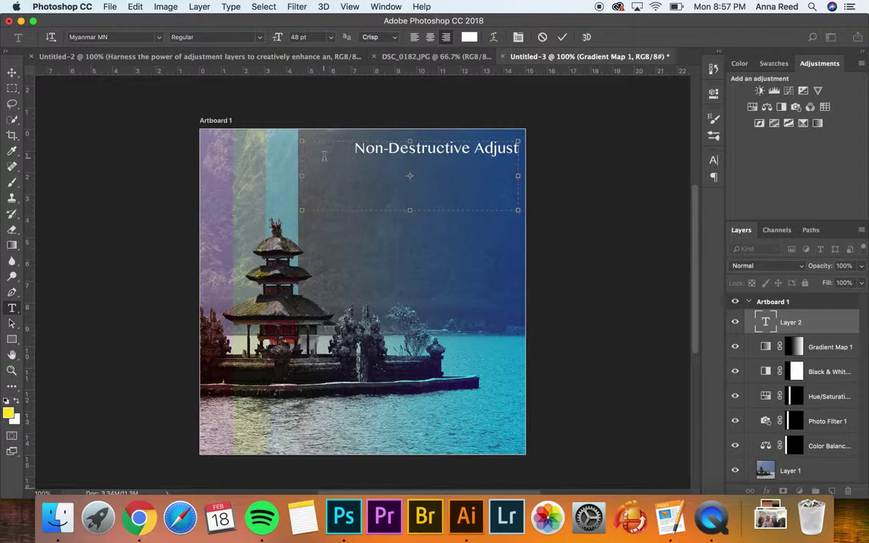
type("ment Layers In Pho")
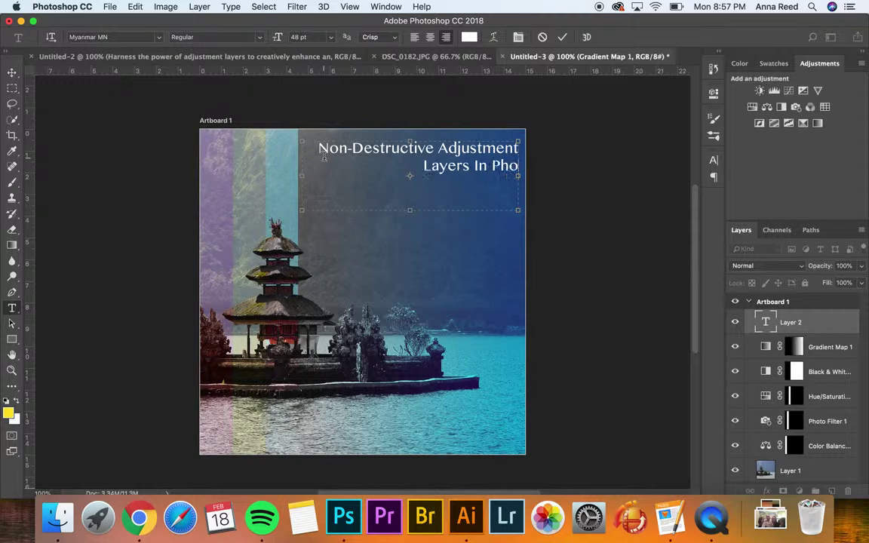
type("toshop")
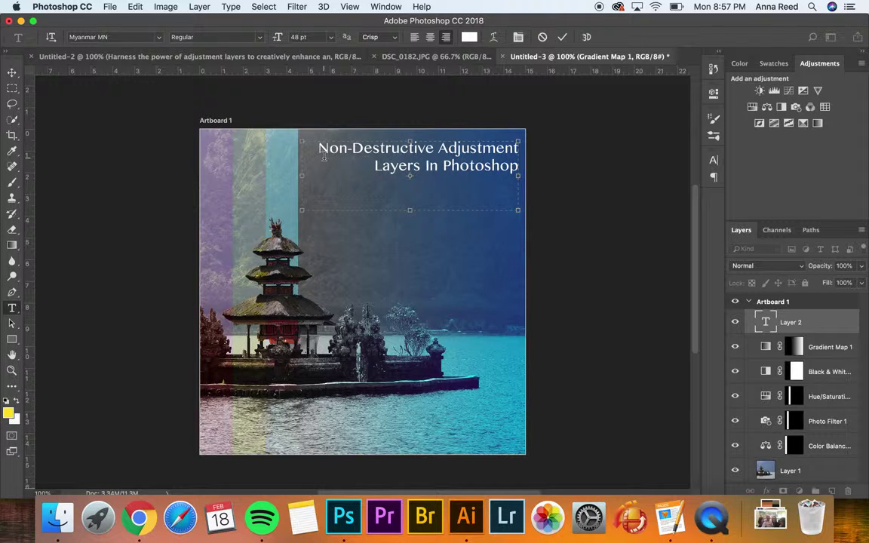
type(" CC")
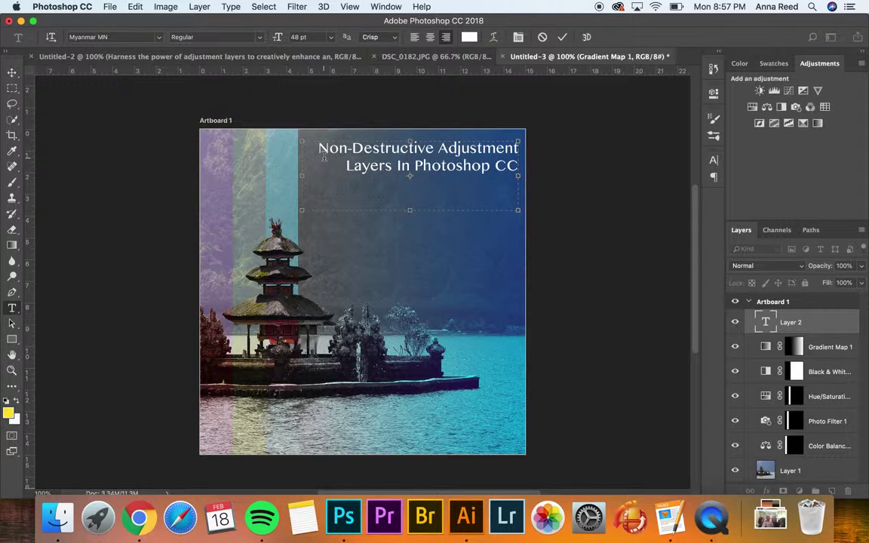
left_click(12, 73)
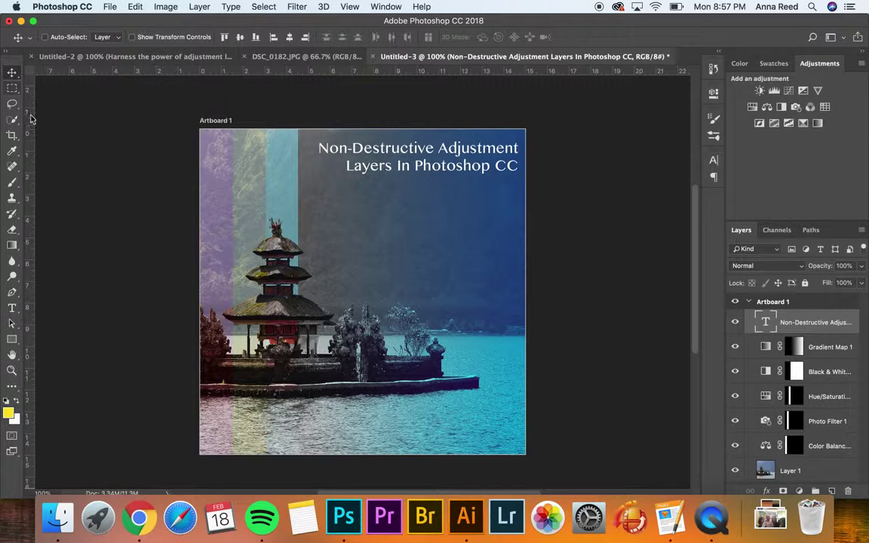
Move the title slightly in from the artboard's upper-right corner and place a text box about 6 x 5 in below it with 36 pt text
left_click_drag(462, 169, 455, 181)
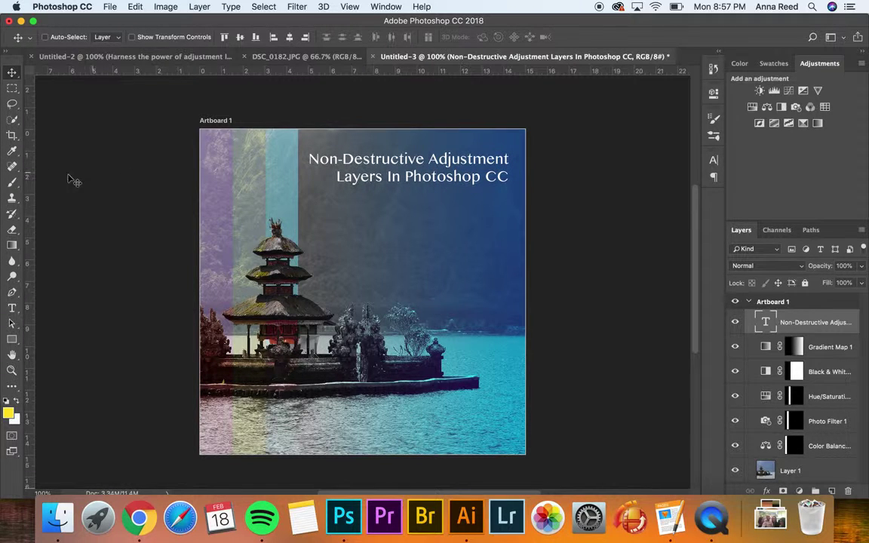
left_click(12, 307)
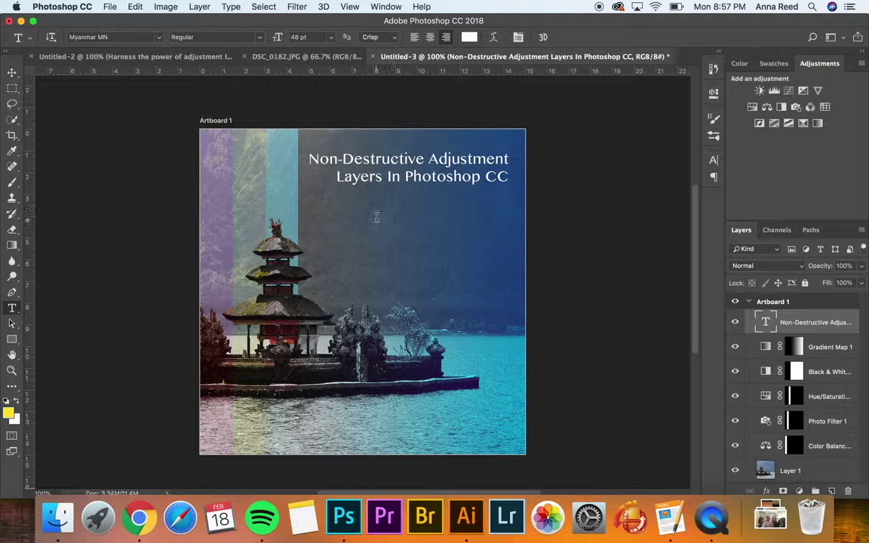
left_click_drag(378, 215, 507, 318)
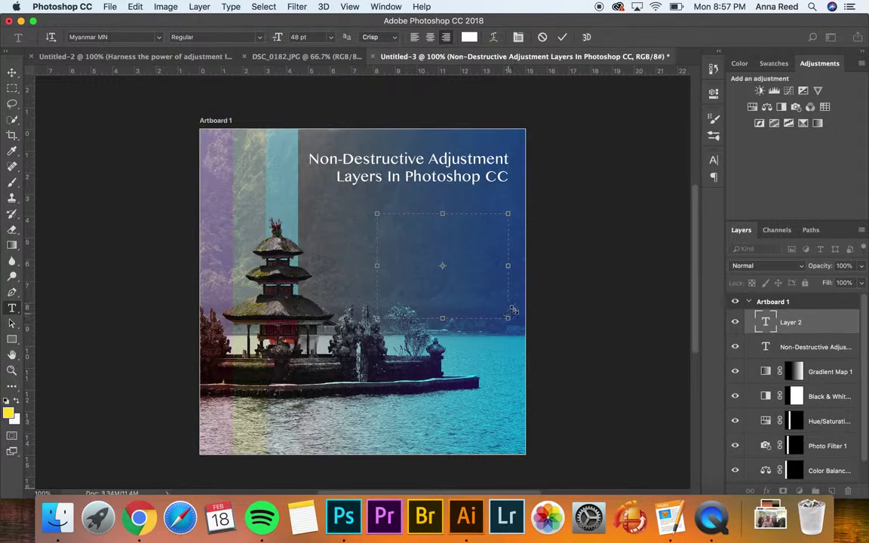
left_click(329, 38)
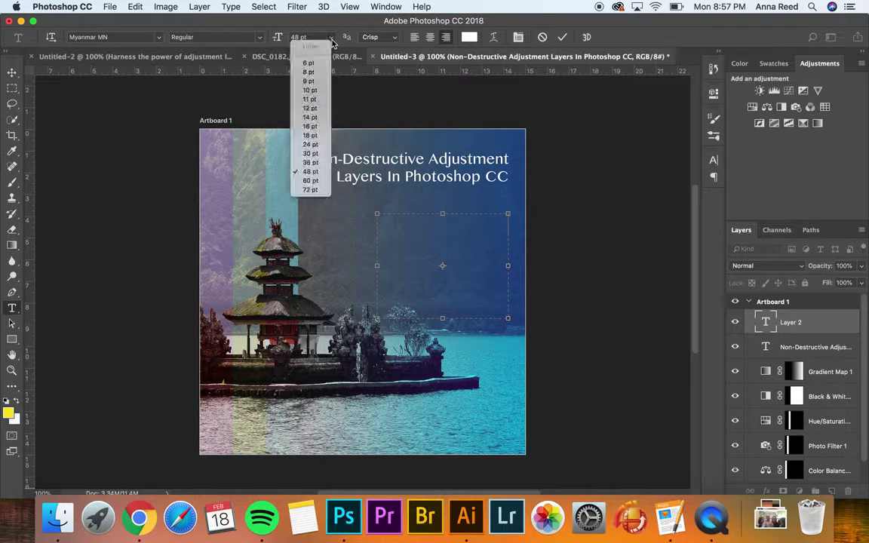
left_click(320, 162)
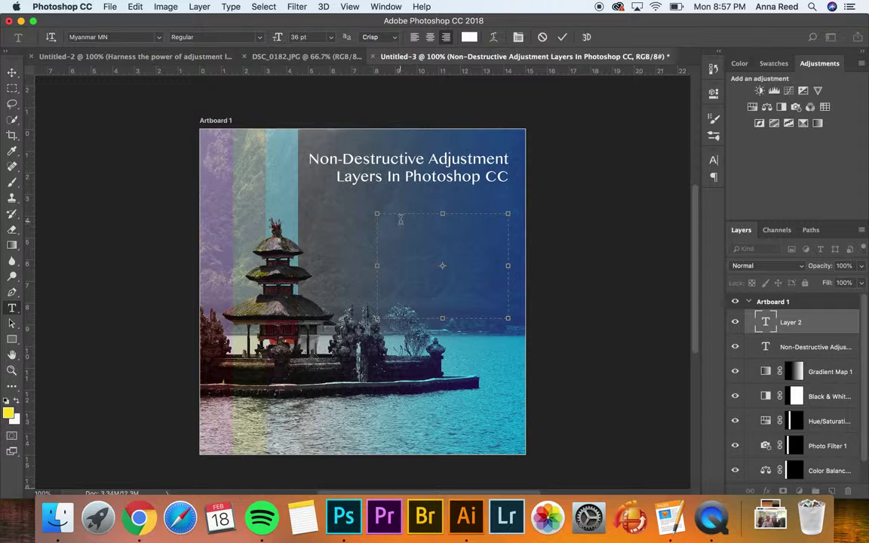
Enter "Harness the power of adjustment layers to creatively enhance any image" in the text box and commit it
type("arness the poer")
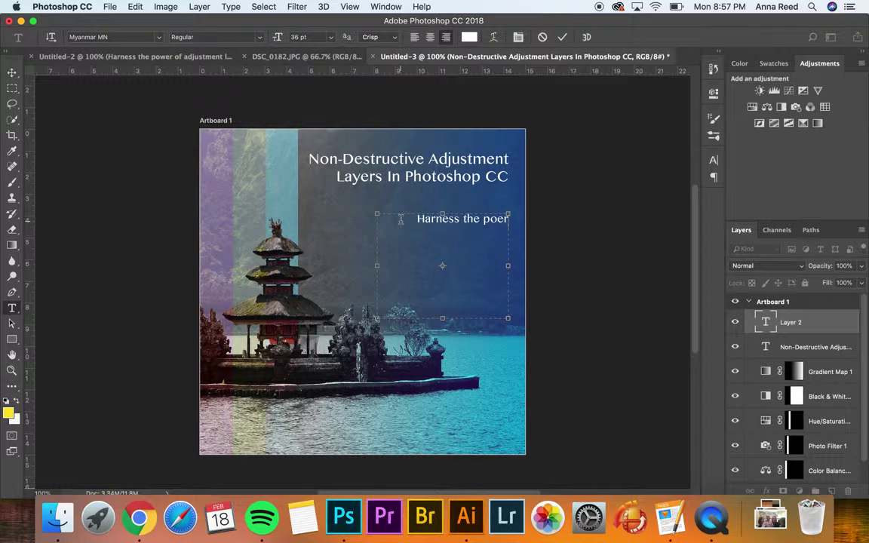
key("BackSpace")
key("BackSpace")
type("w")
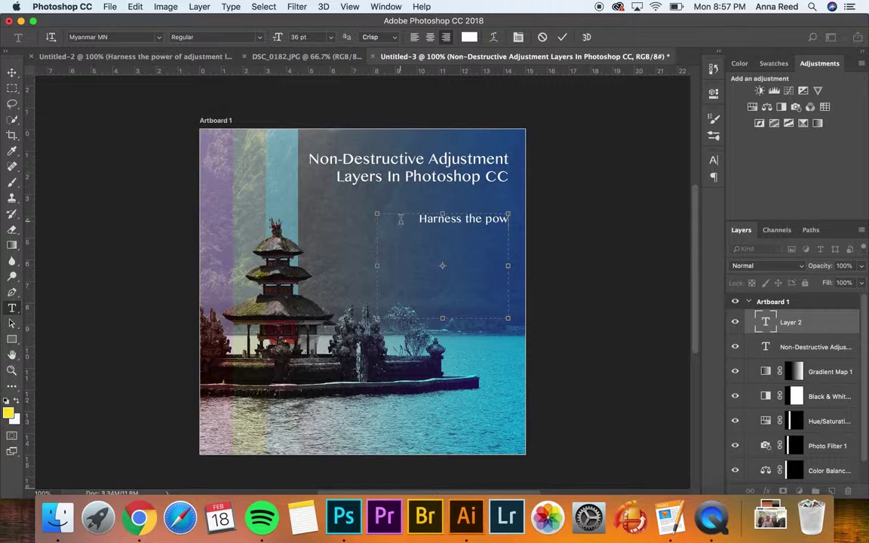
type("er of a")
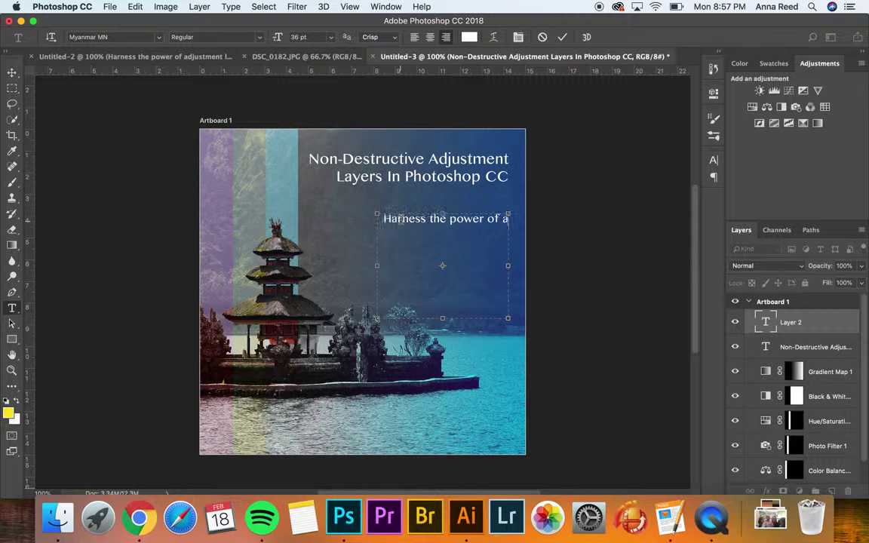
type("djustme")
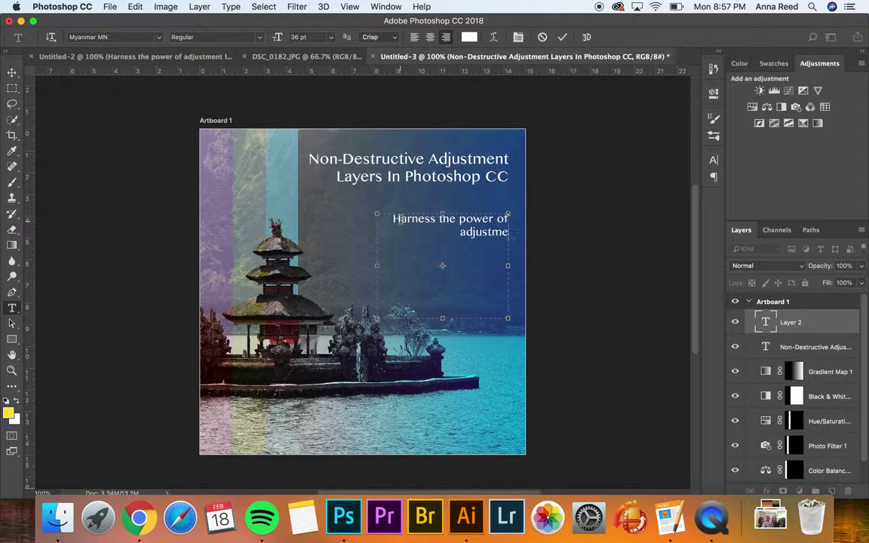
type("nt layers")
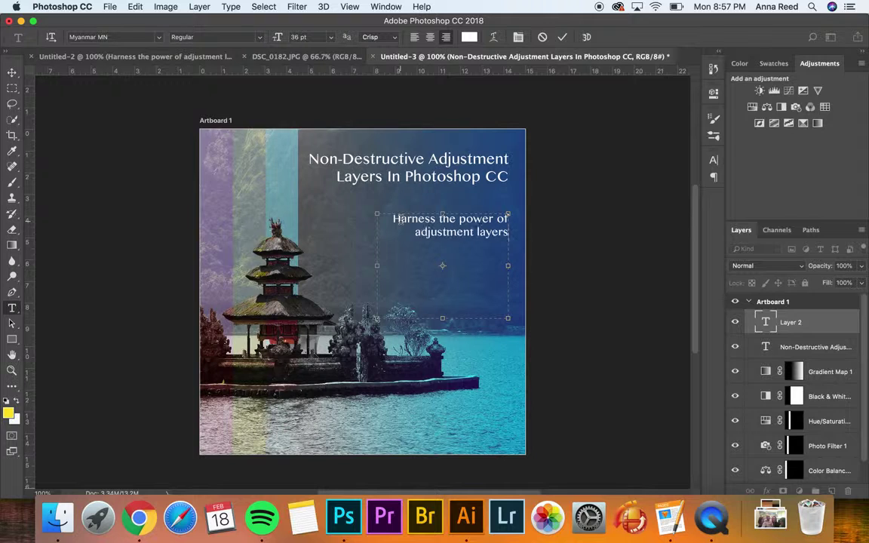
type(" to cretive")
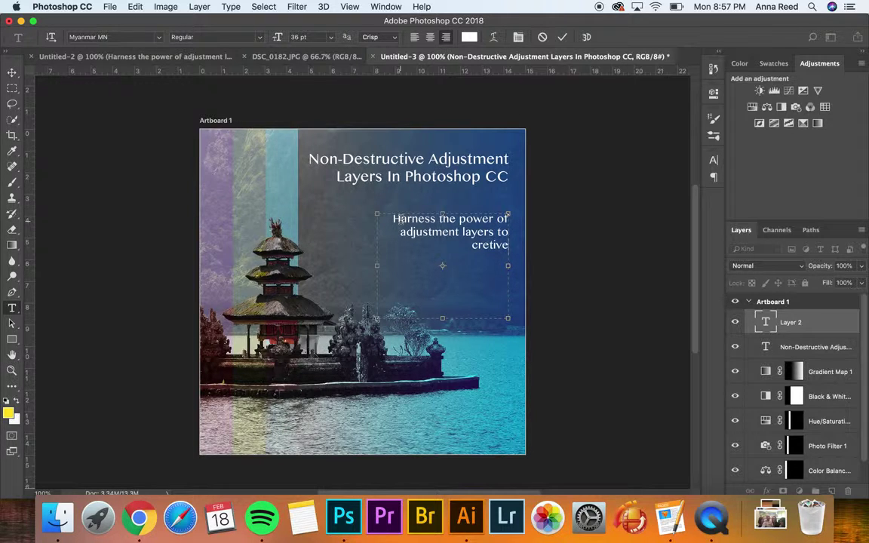
key("BackSpace")
key("BackSpace")
key("BackSpace")
key("BackSpace")
key("BackSpace")
key("BackSpace")
type("re")
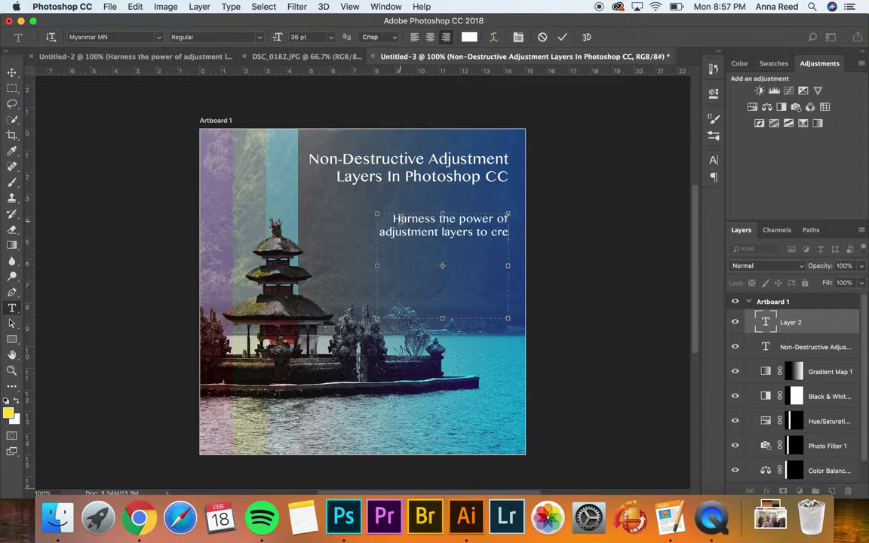
type("ativ")
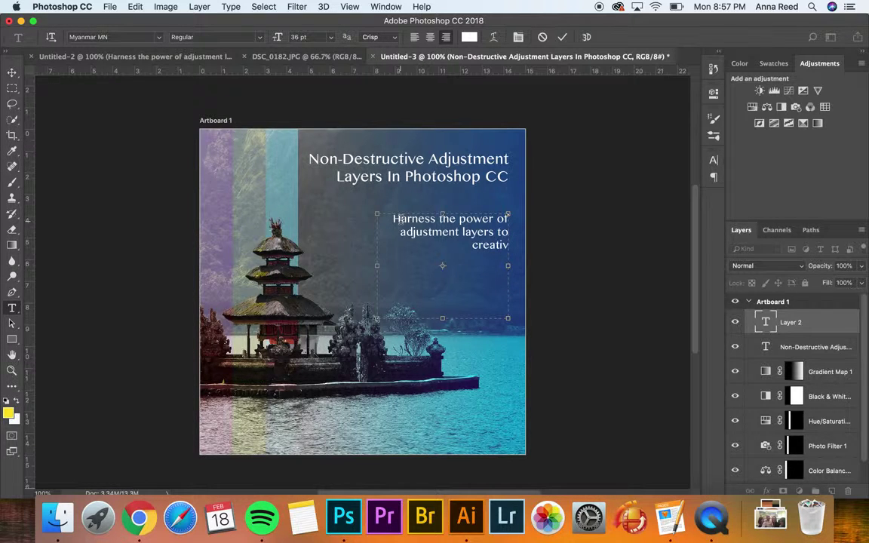
type("ely enhance")
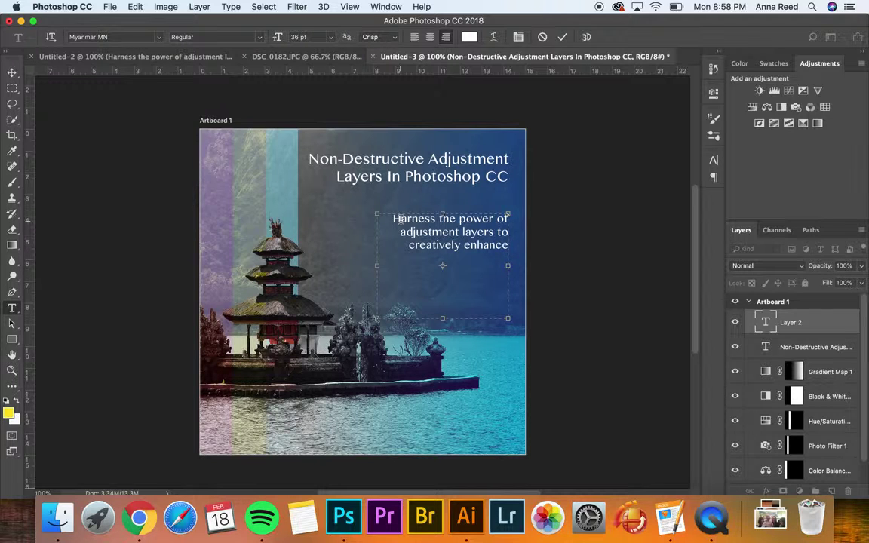
type(" any image")
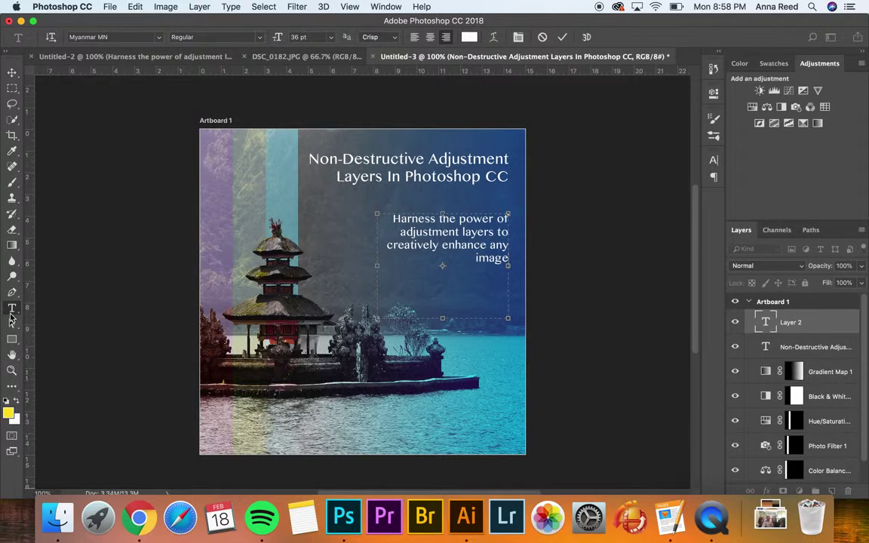
left_click(19, 74)
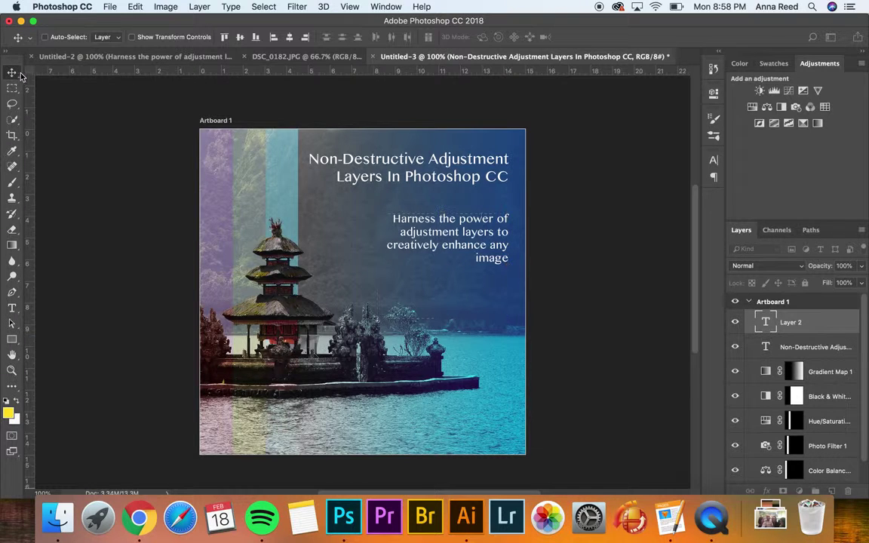
Move the description text down about 0.8 in and stretch its width to 103.14% with transform controls shown only for this change
left_click_drag(478, 234, 477, 253)
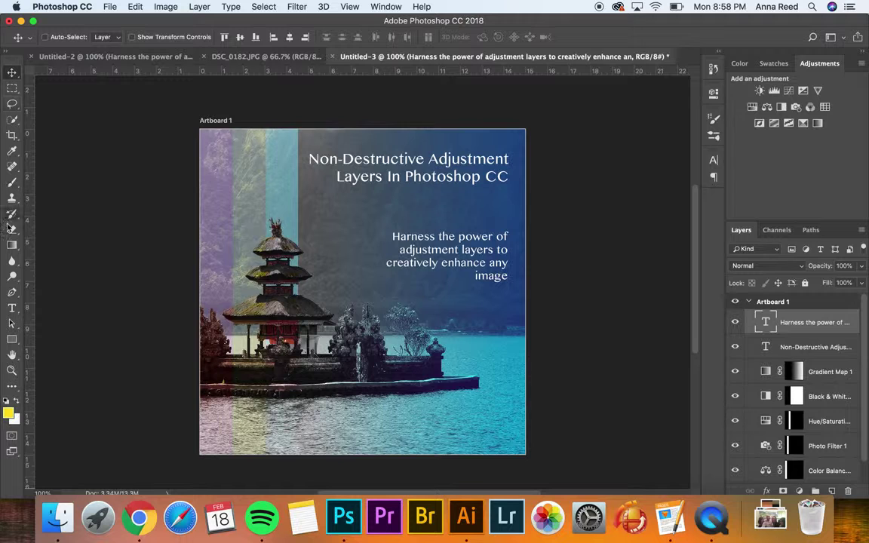
left_click(133, 37)
left_click_drag(377, 283, 373, 290)
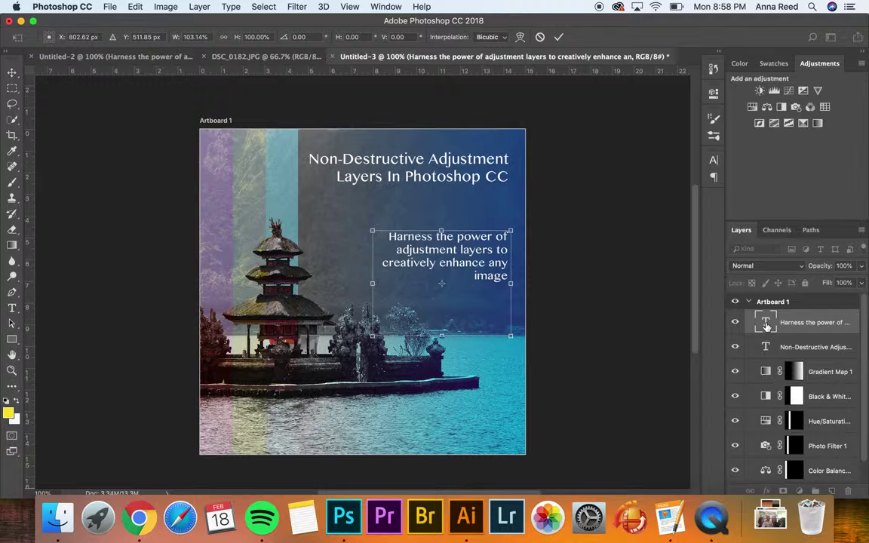
key("Return")
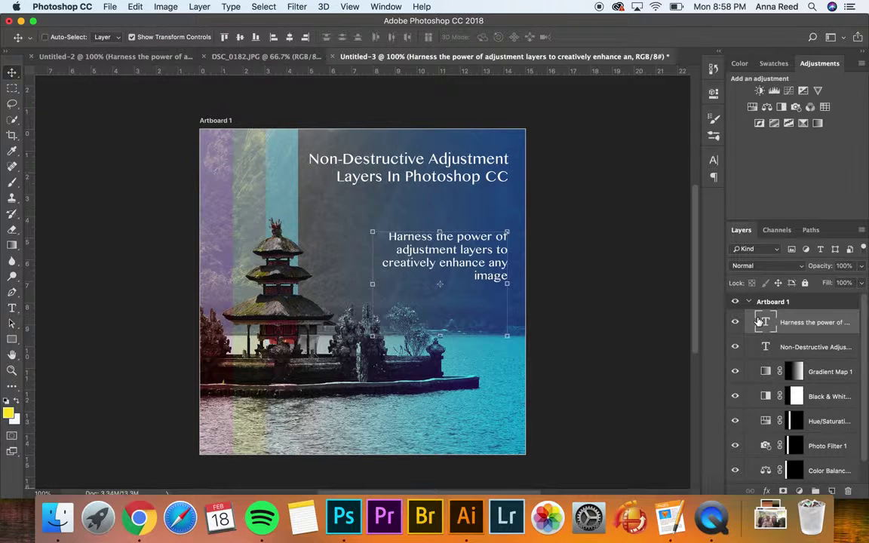
double_click(763, 322)
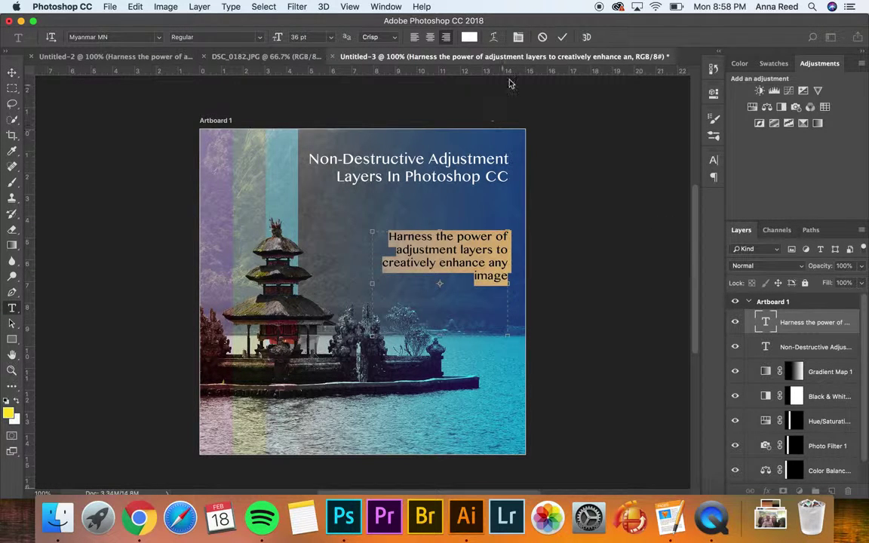
left_click(543, 38)
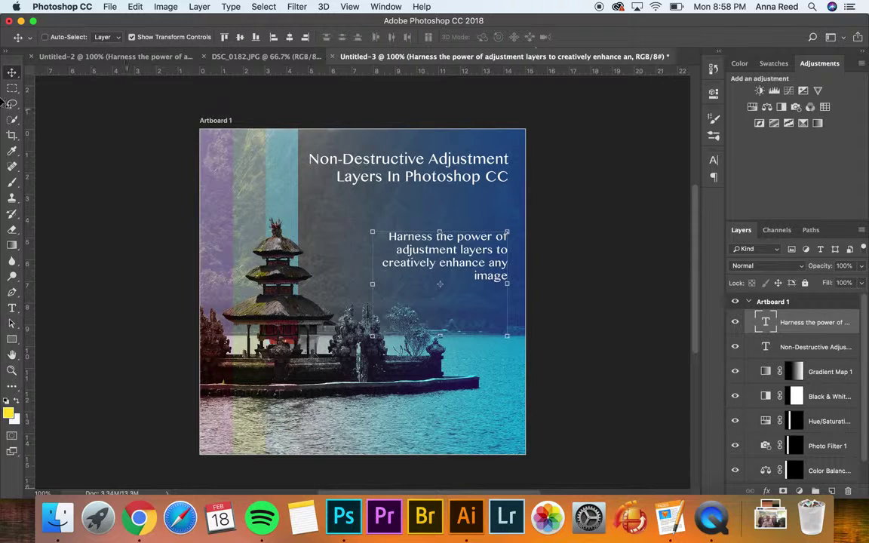
left_click(132, 37)
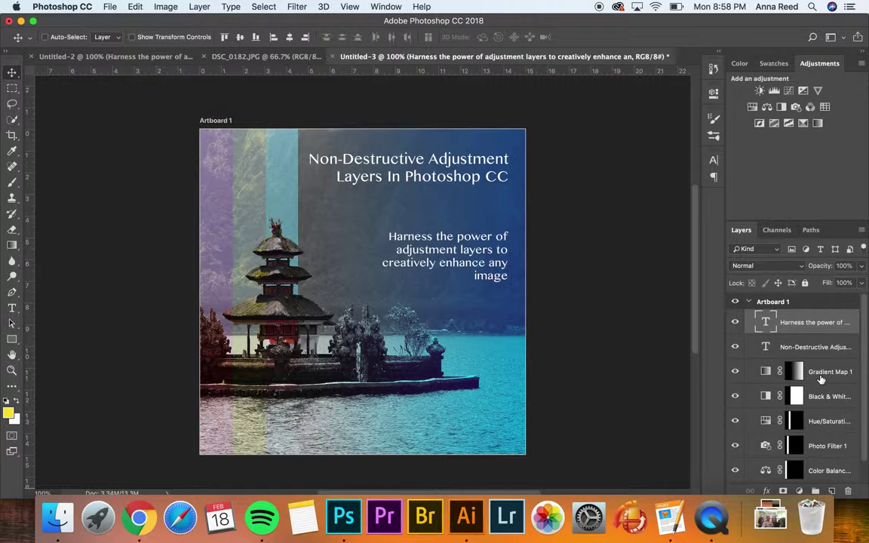
Narrow the description's text box from its left edge by about 0.7 in so "any image" wraps onto the last line
double_click(766, 325)
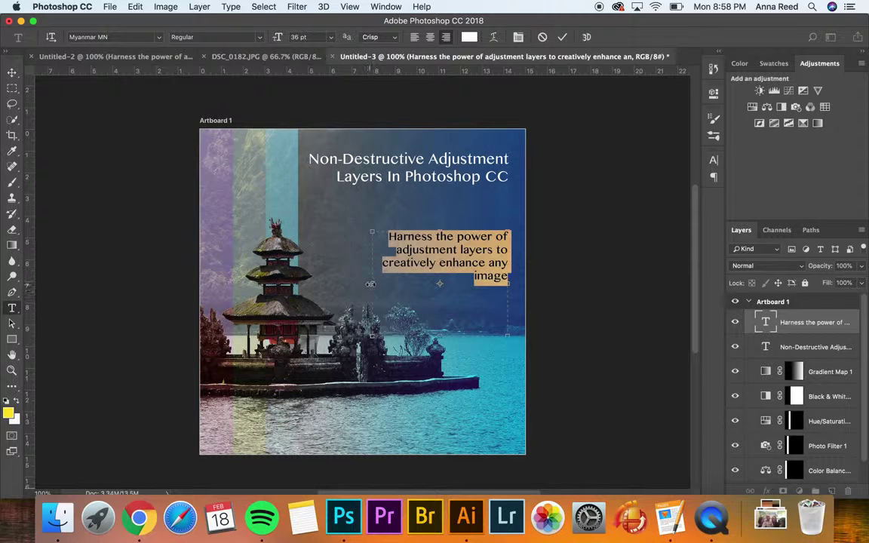
left_click_drag(372, 285, 388, 285)
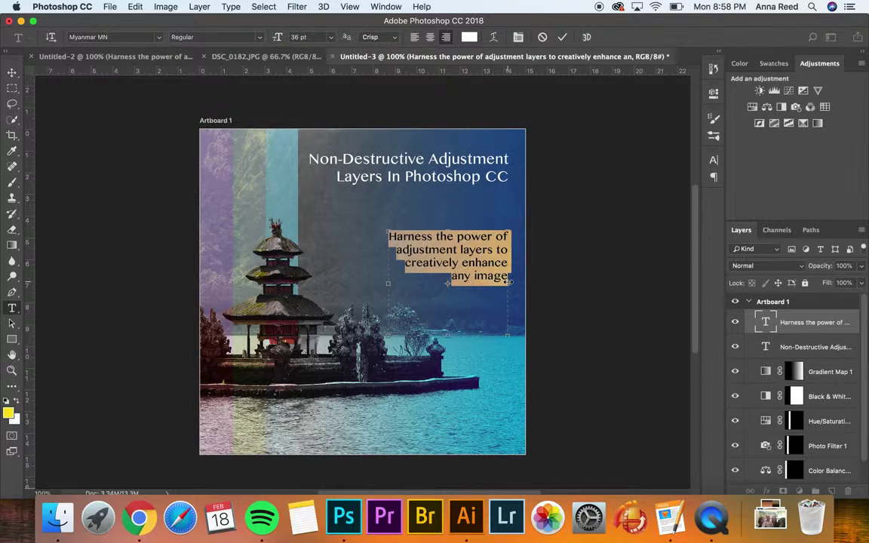
left_click(11, 75)
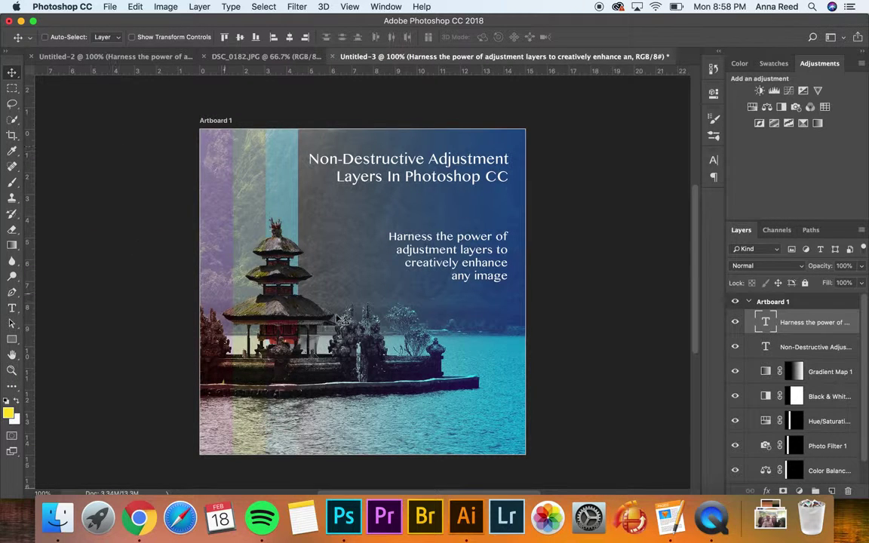
Add a text box about 5 x 2 in near the artboard's lower-right corner reading "Friday, February 15th", "Westeros, Rm 7" and "3-4 pm" on separate lines
left_click(12, 309)
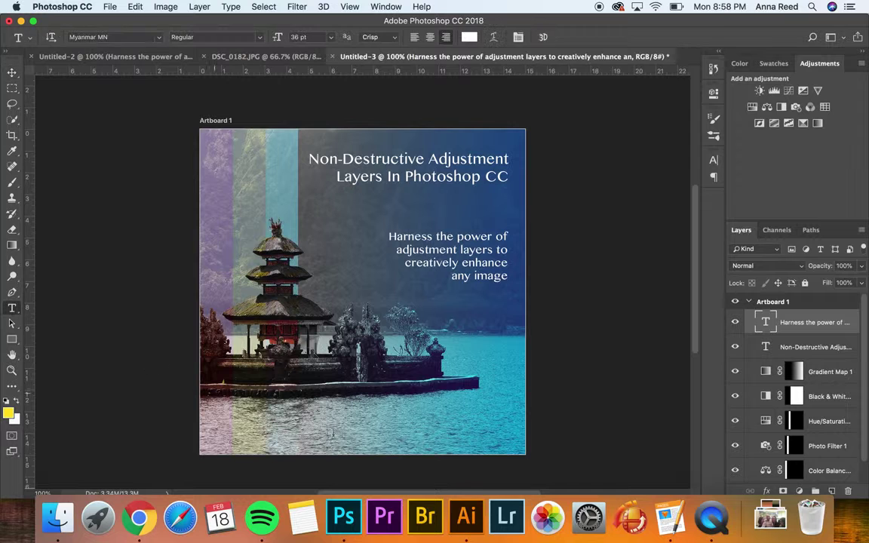
left_click_drag(398, 407, 510, 445)
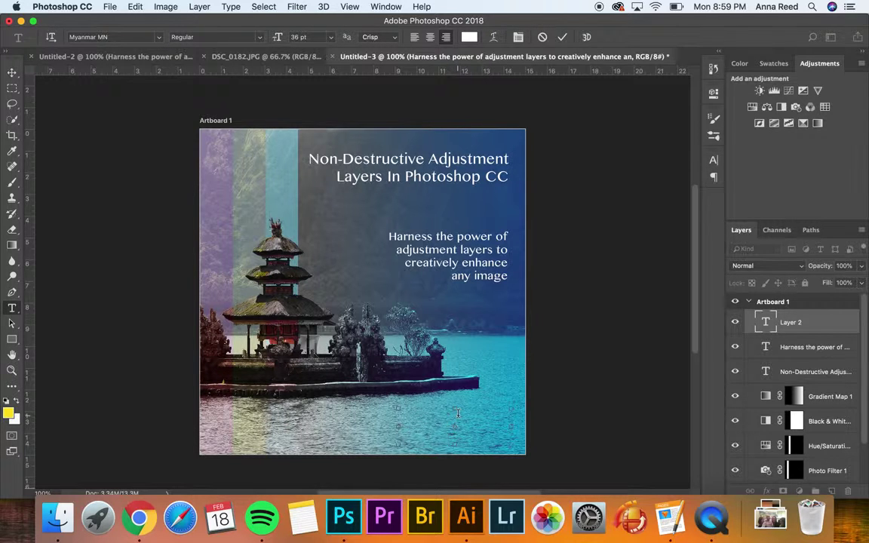
type("Fid")
type("da")
type("y, Feb")
type("ruary")
type(" 15")
type("th")
key("BackSpace")
key("BackSpace")
type("thWester")
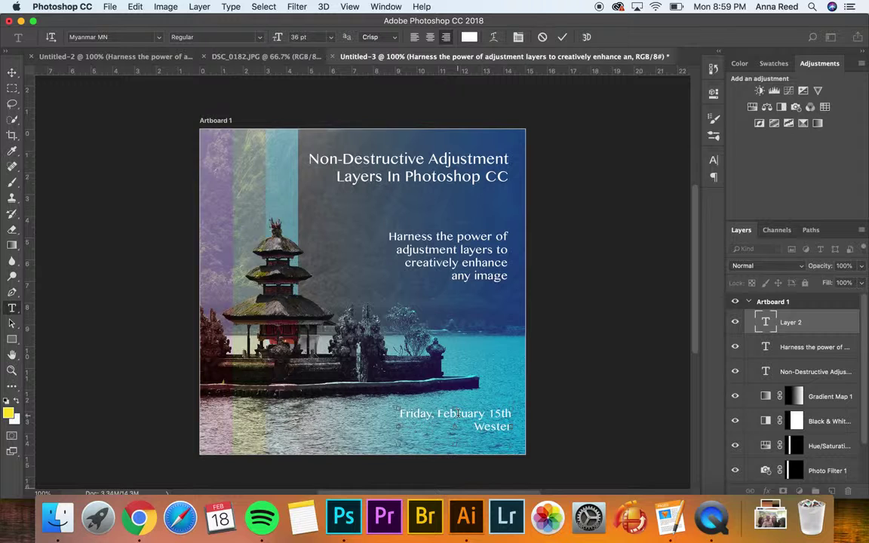
type("os, Rn")
type(" 7")
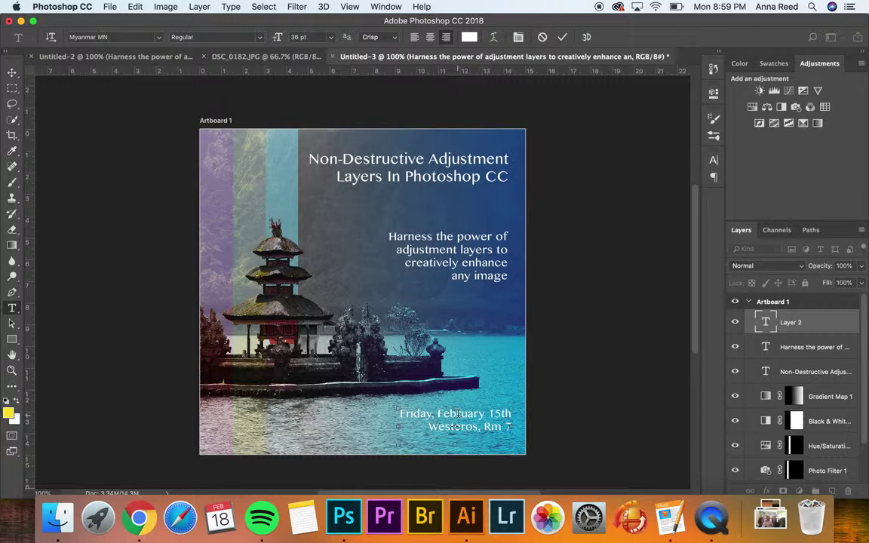
type("3-4 pm")
left_click(12, 71)
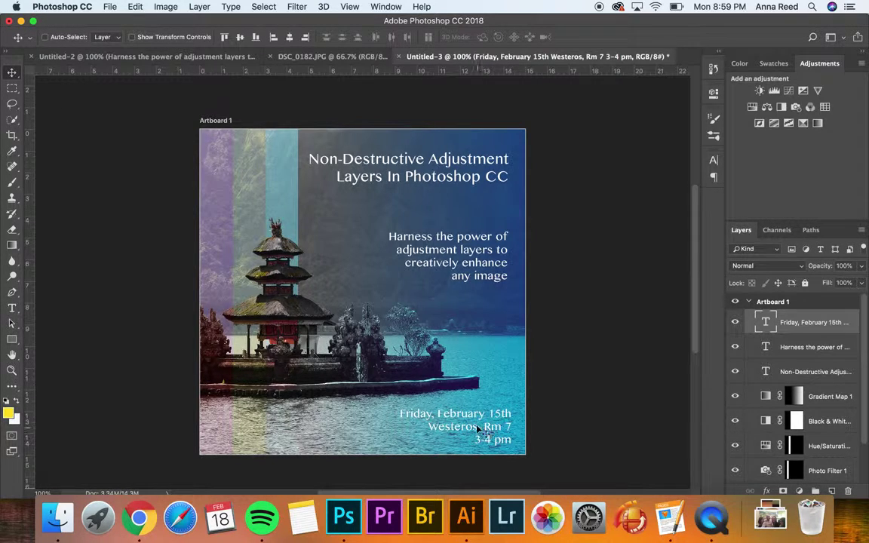
Move the event details up about 0.5 in, align their right edge with the description text, and nudge them down slightly
left_click_drag(483, 426, 480, 414)
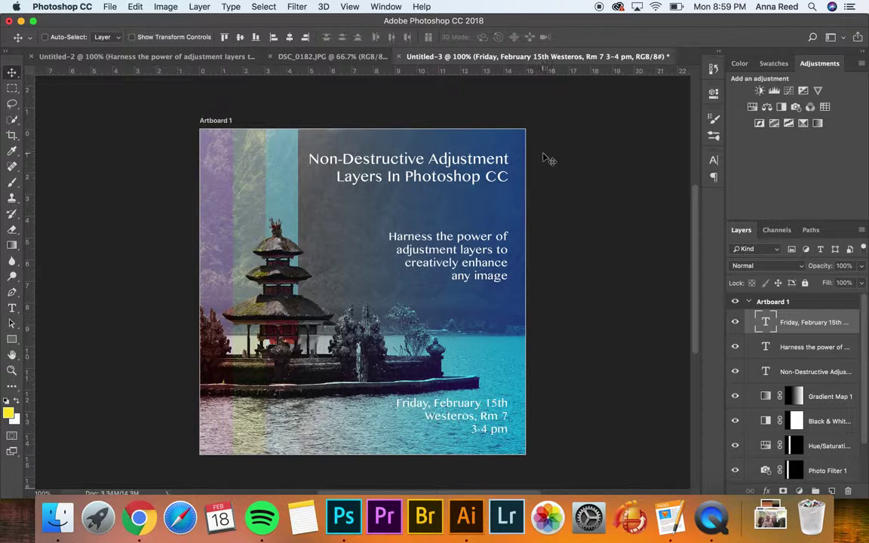
key("Down")
key("Down")
key("Down")
key("Down")
key("Down")
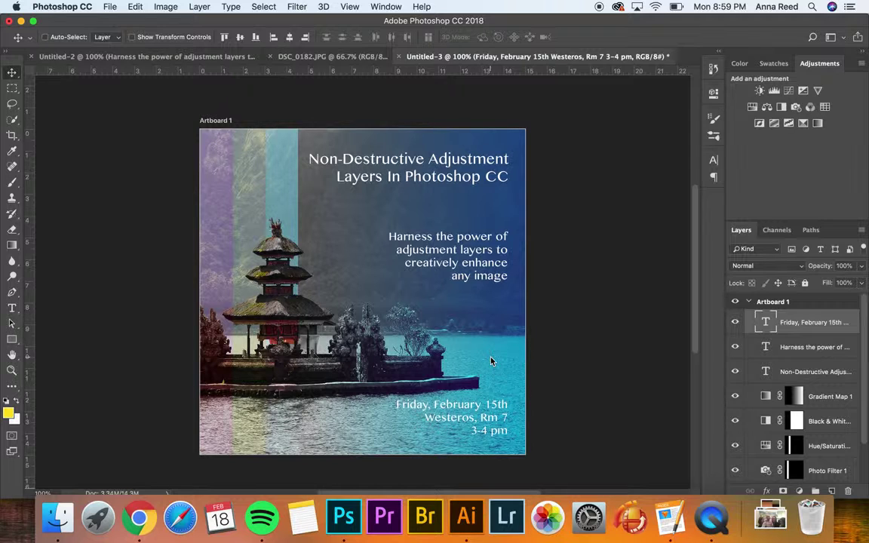
Lower the title by about 0.5 in and the description by about 0.4 in, keeping their right edges aligned with the event details
left_click(790, 375)
left_click_drag(448, 178, 455, 193)
left_click(797, 351)
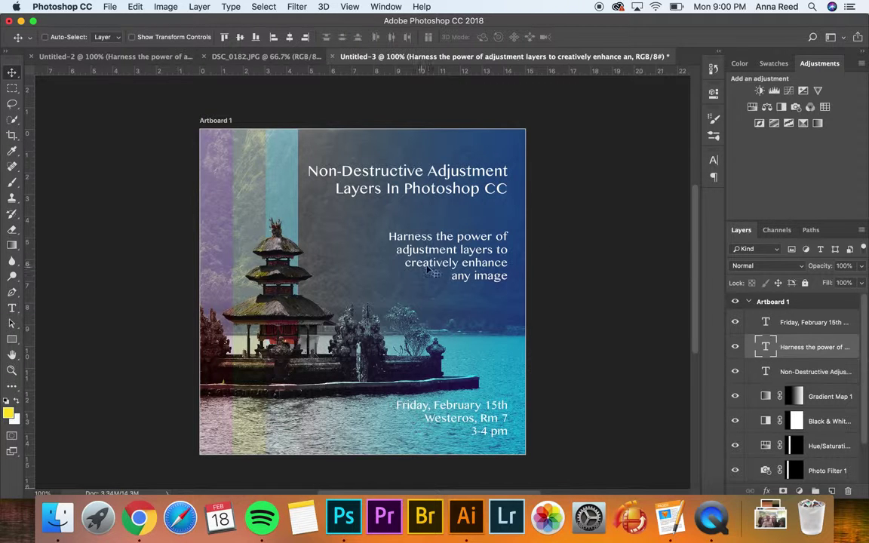
left_click_drag(443, 265, 443, 276)
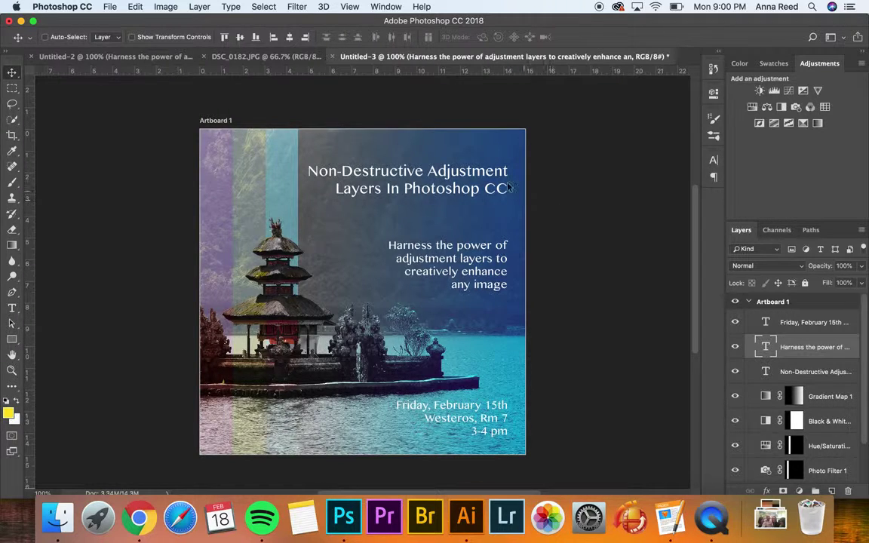
Hide the Gradient Map layer and give the title a Drop Shadow with 33% opacity, 6 px distance, 10% spread and 10 px size
left_click(736, 397)
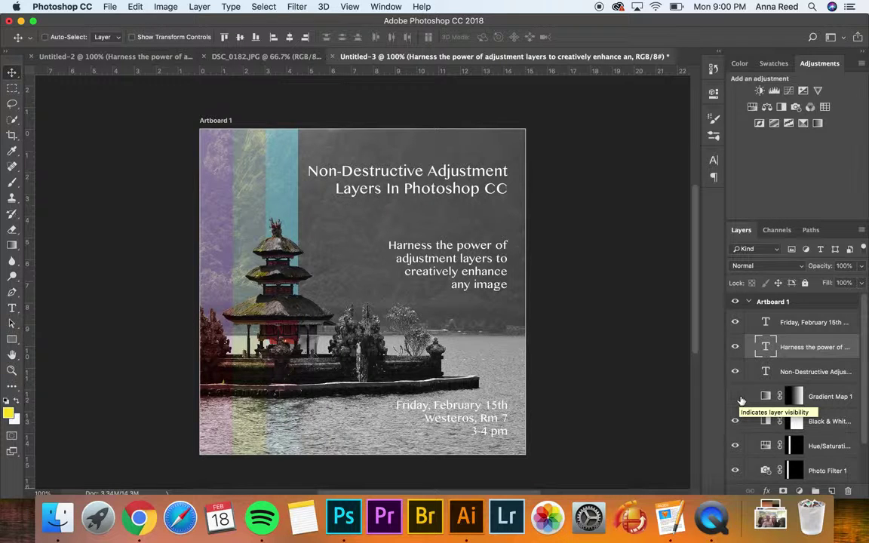
left_click(782, 377)
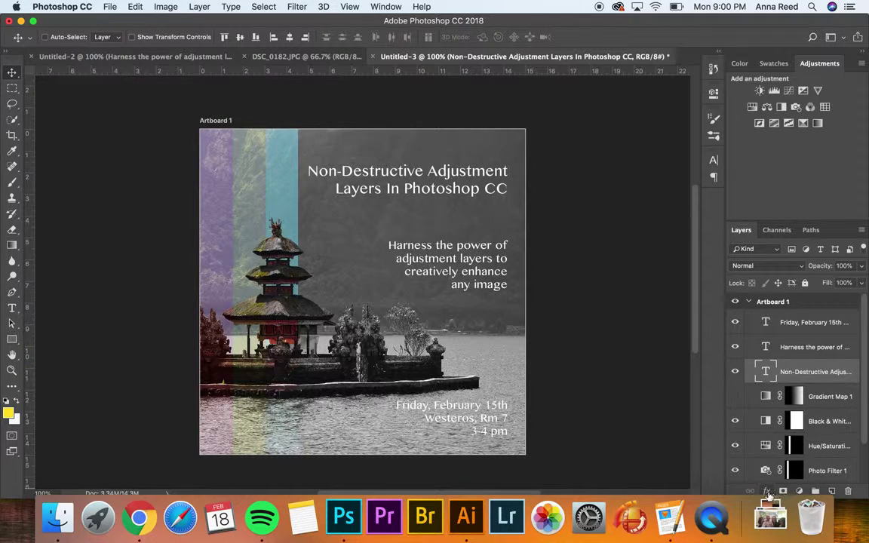
left_click(767, 491)
left_click(792, 467)
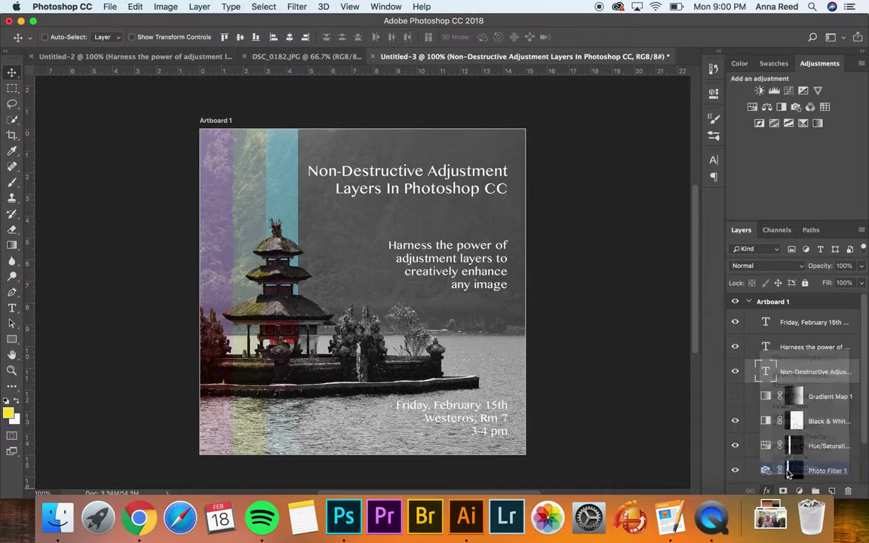
left_click_drag(552, 72, 481, 251)
left_click_drag(541, 299, 550, 297)
left_click_drag(536, 334, 538, 360)
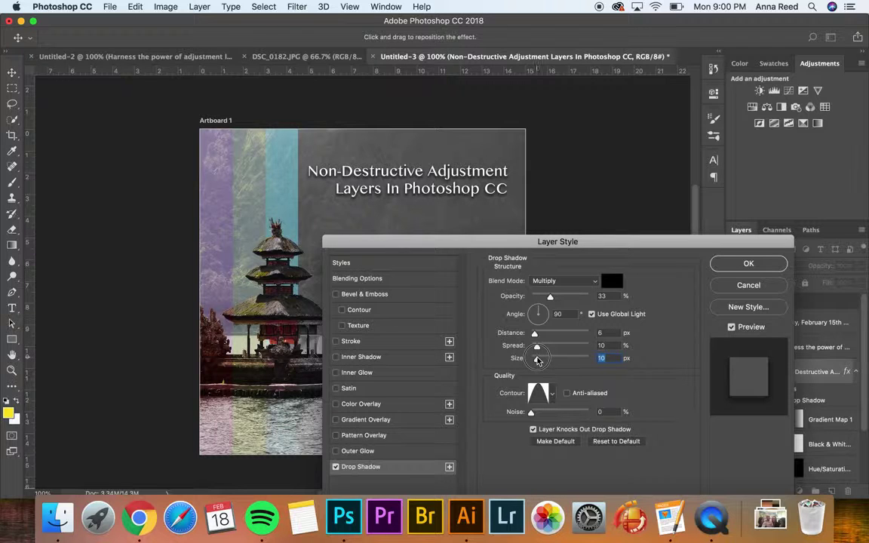
left_click(748, 263)
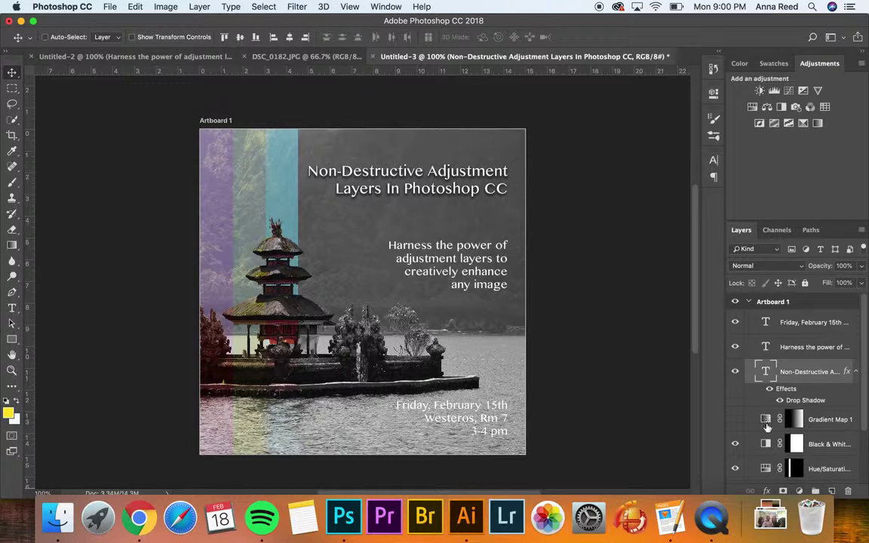
Set the text color of the event details to black (#000000)
left_click(766, 323)
double_click(766, 324)
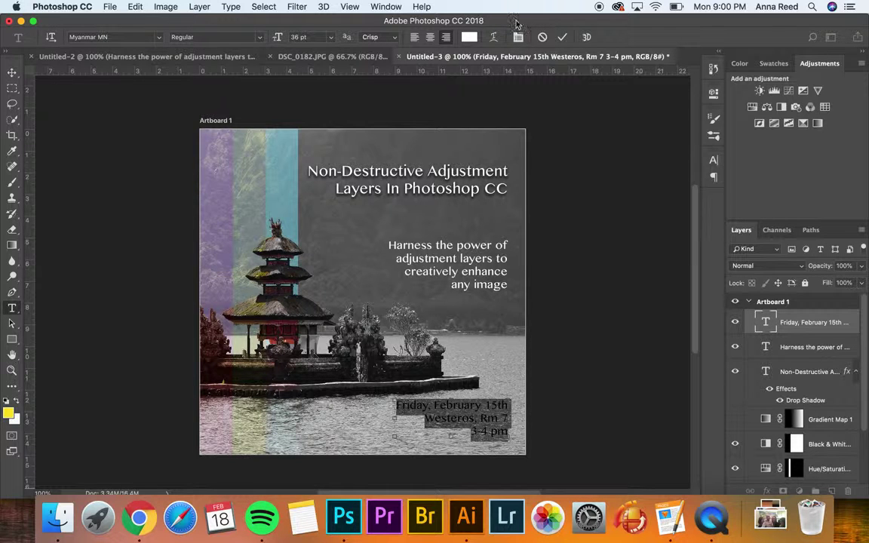
left_click(714, 162)
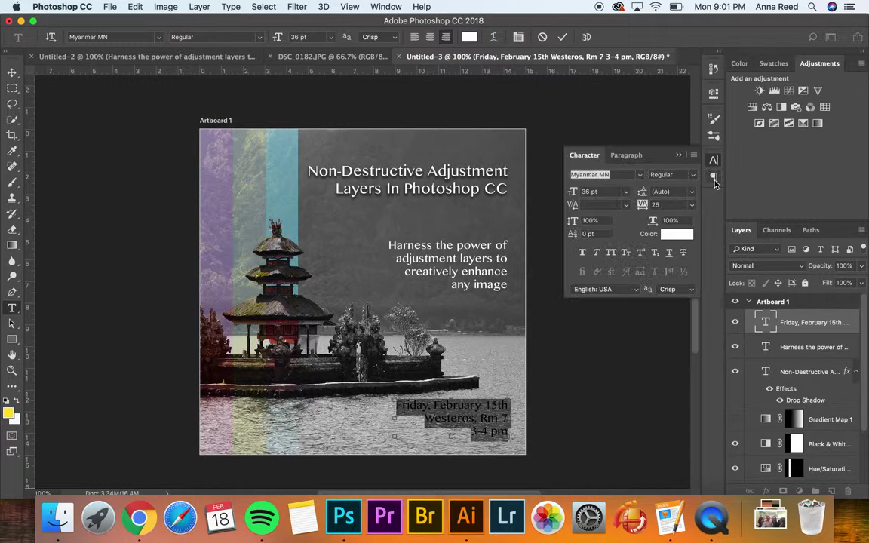
left_click(676, 233)
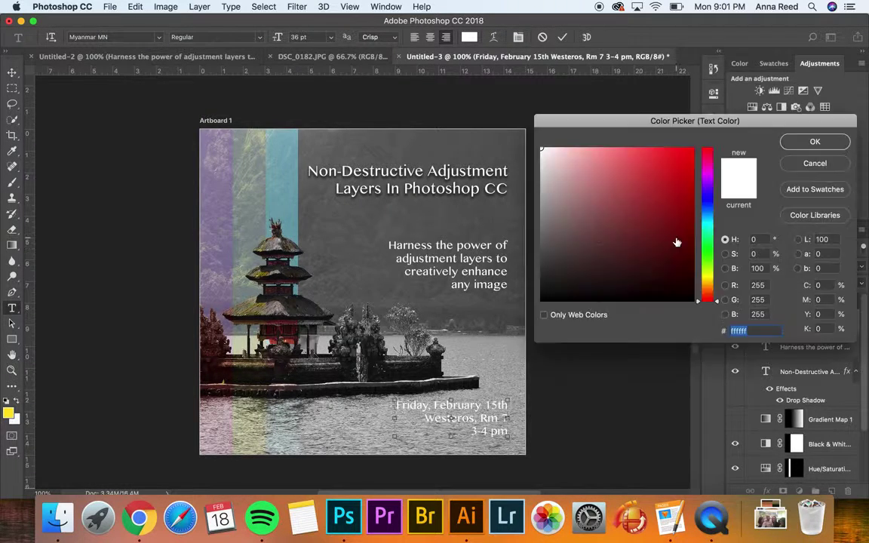
left_click(692, 300)
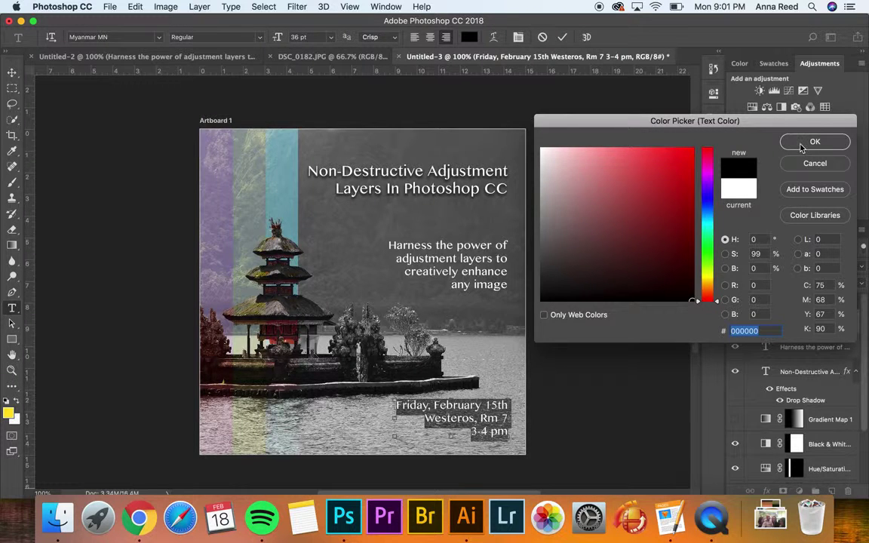
left_click(803, 143)
left_click(579, 360)
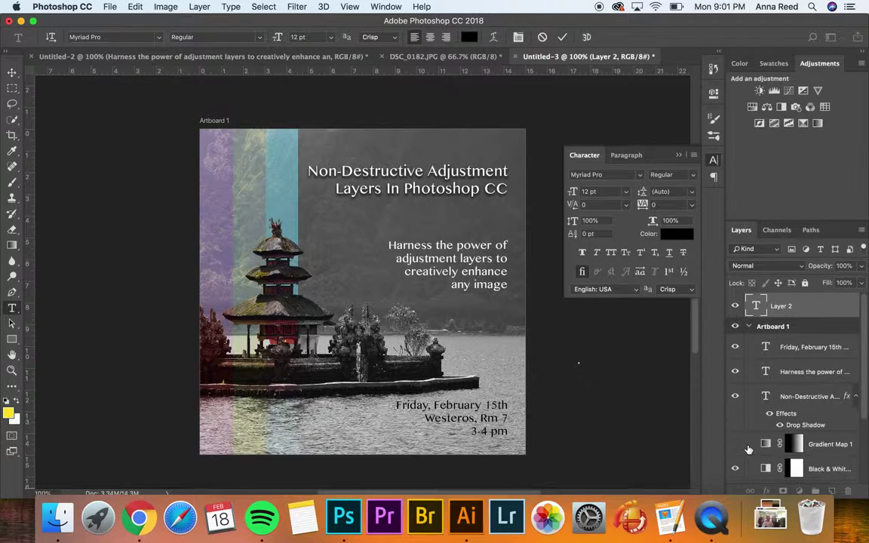
key("v")
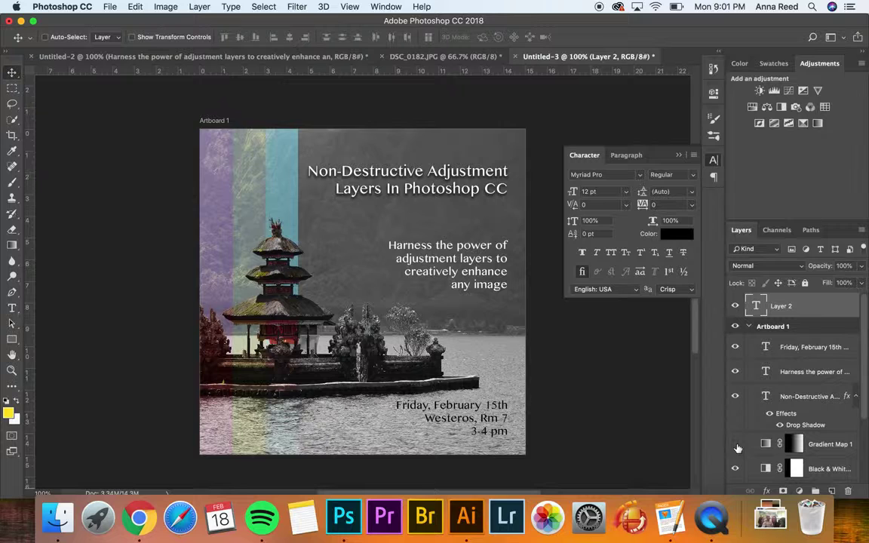
Show the Gradient Map layer and set the event details' text color to near-white
left_click(735, 445)
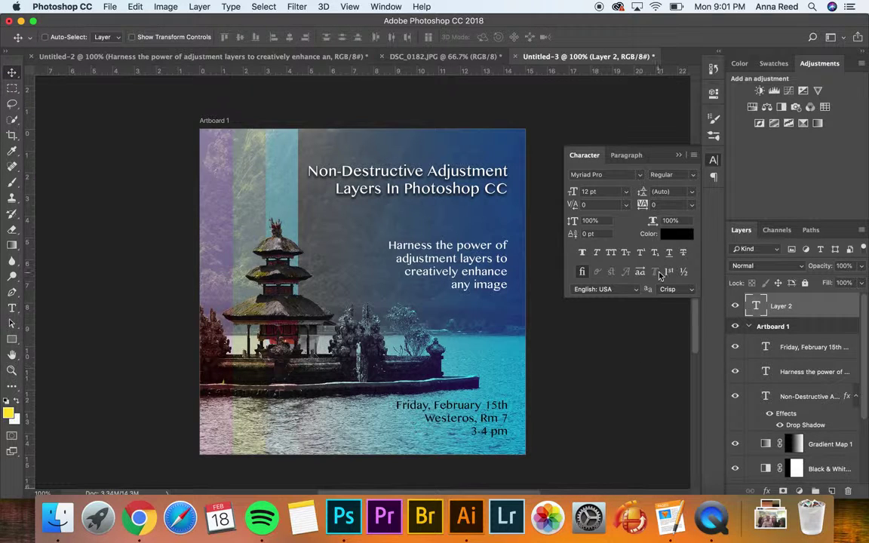
left_click(677, 234)
left_click(541, 148)
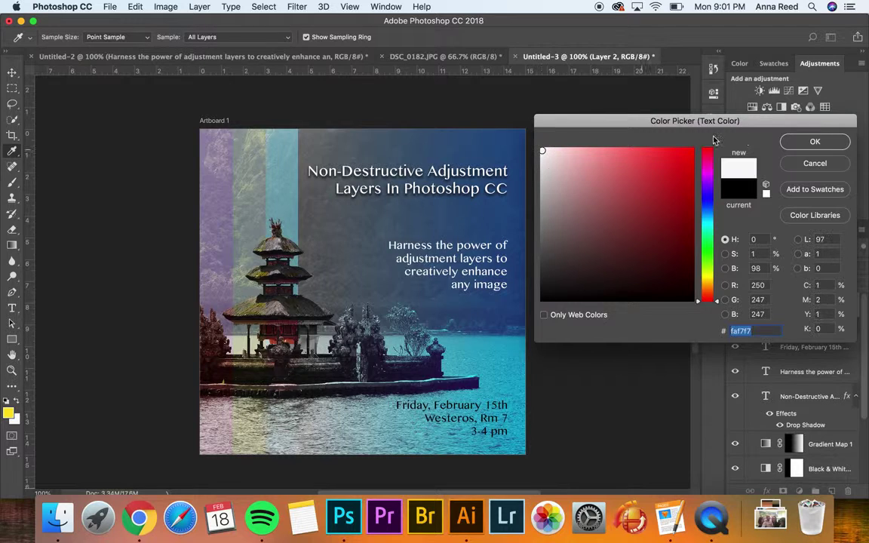
left_click(796, 141)
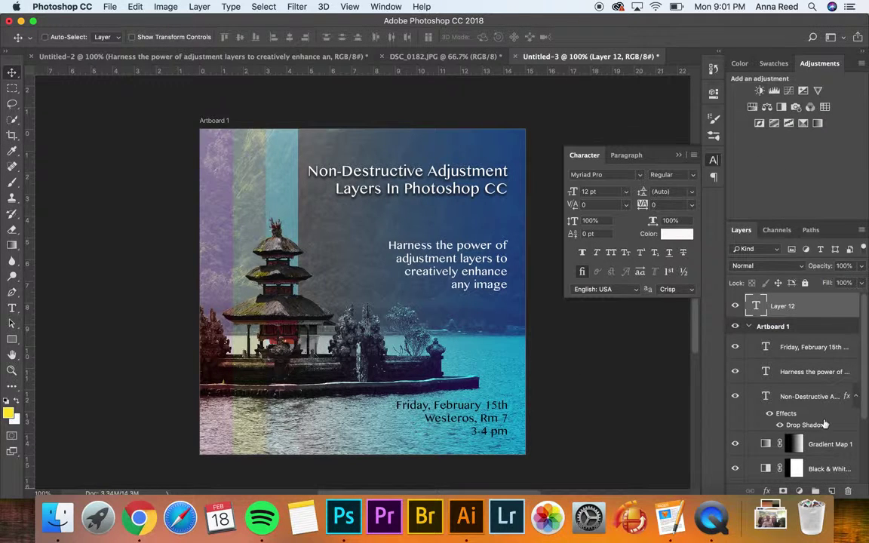
left_click(784, 349)
left_click(675, 234)
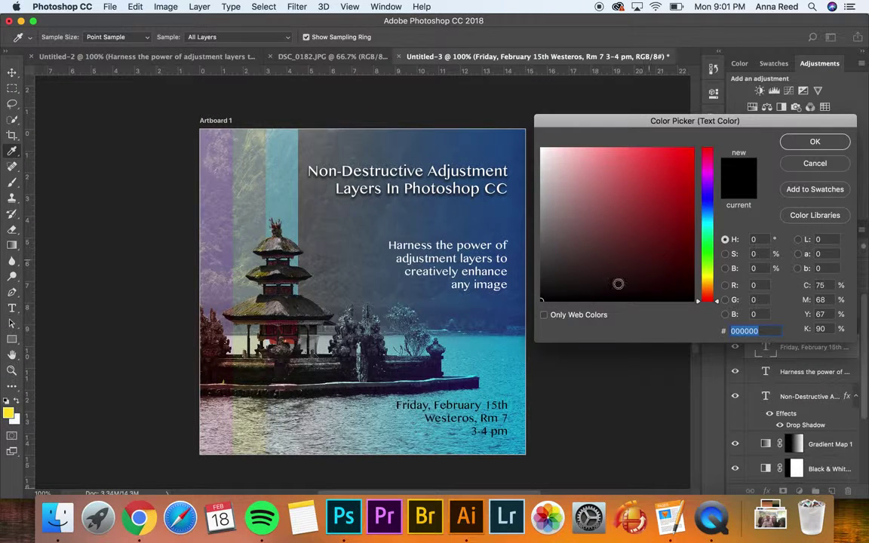
left_click(540, 150)
left_click(813, 142)
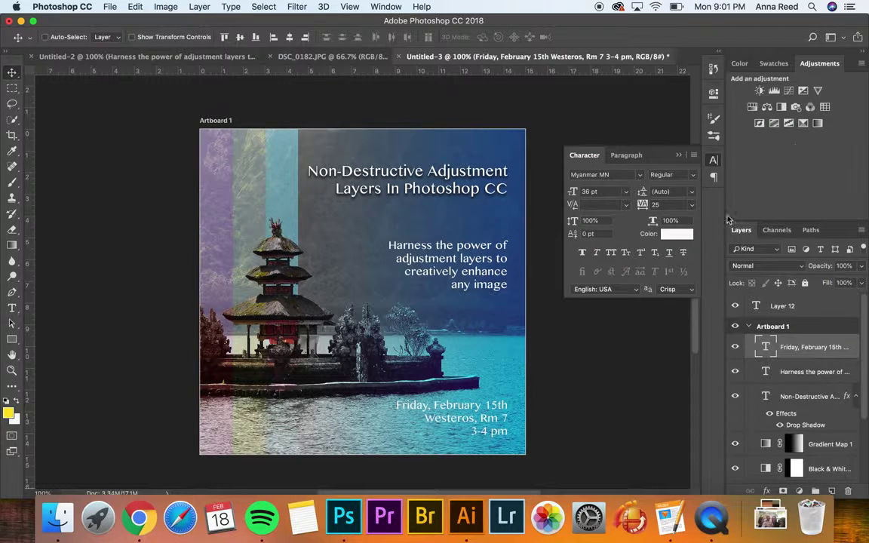
Change the Gradient Map 1 adjustment layer's gradient to the Violet, Orange preset
double_click(766, 446)
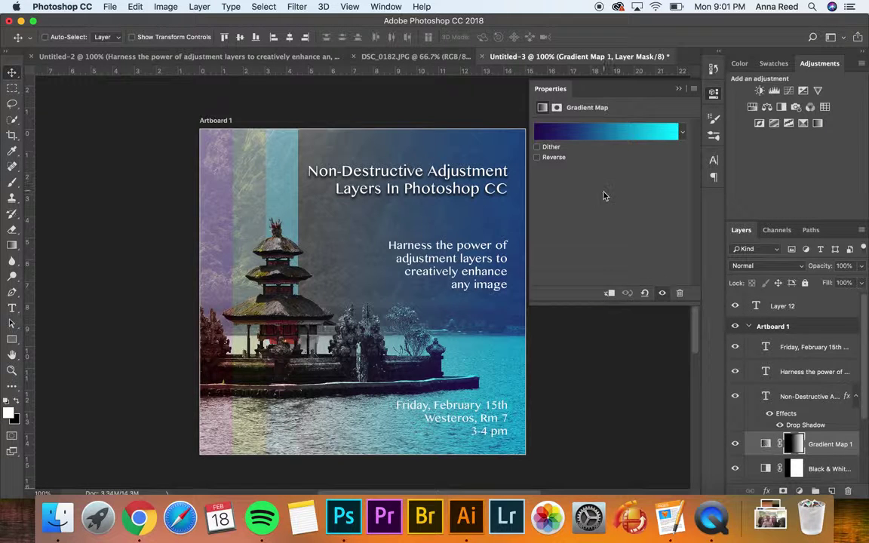
left_click(675, 134)
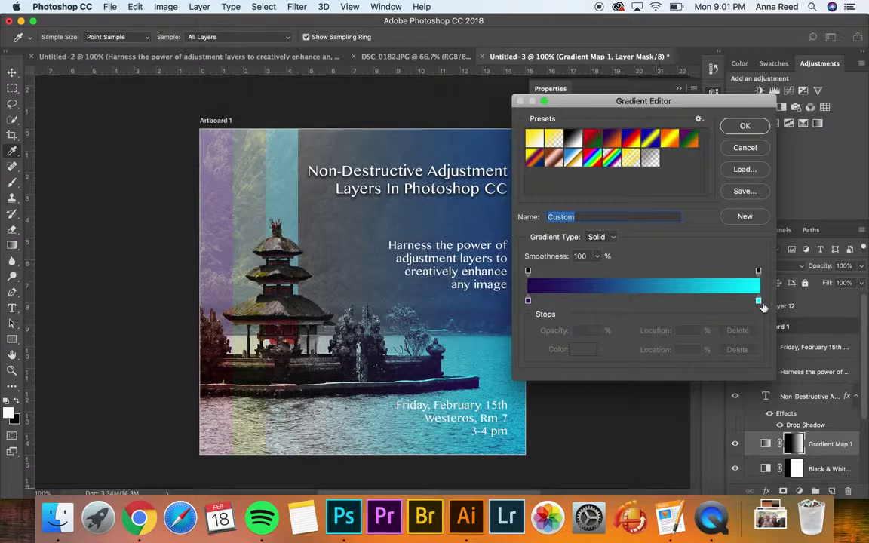
left_click(617, 141)
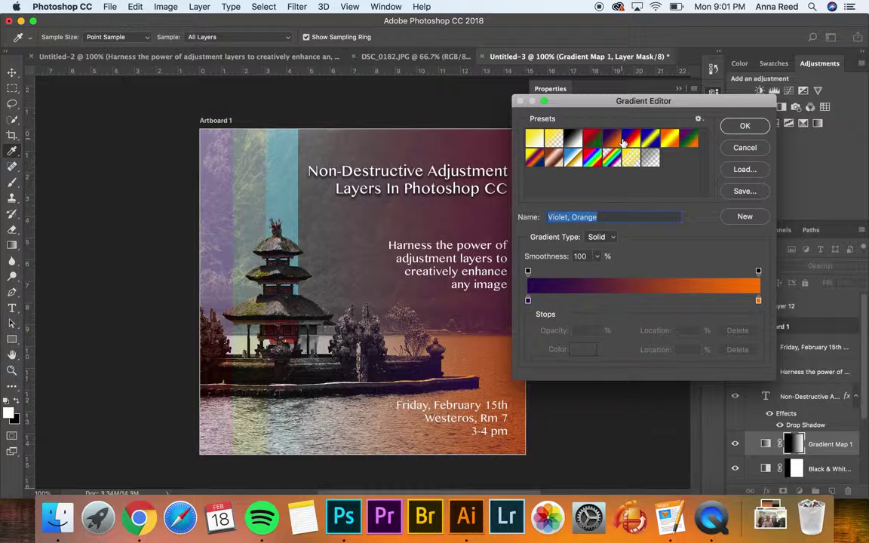
left_click(745, 126)
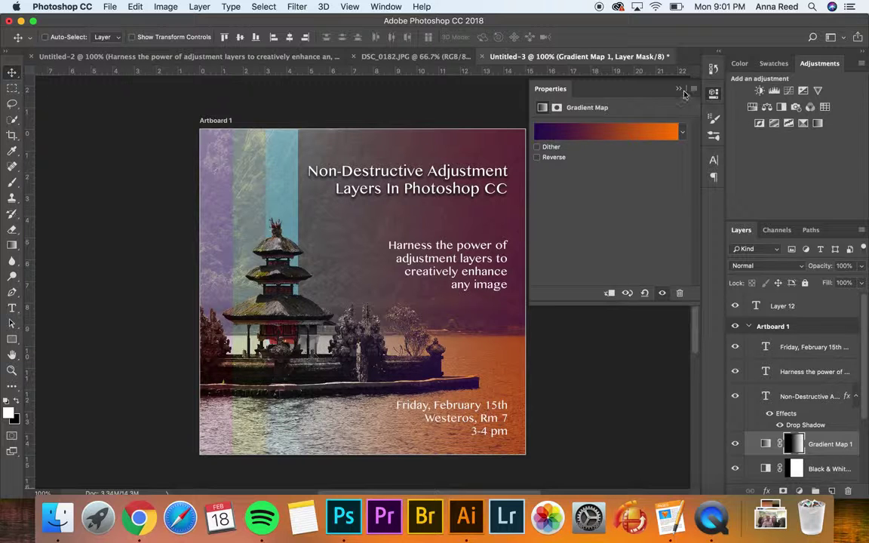
left_click(678, 89)
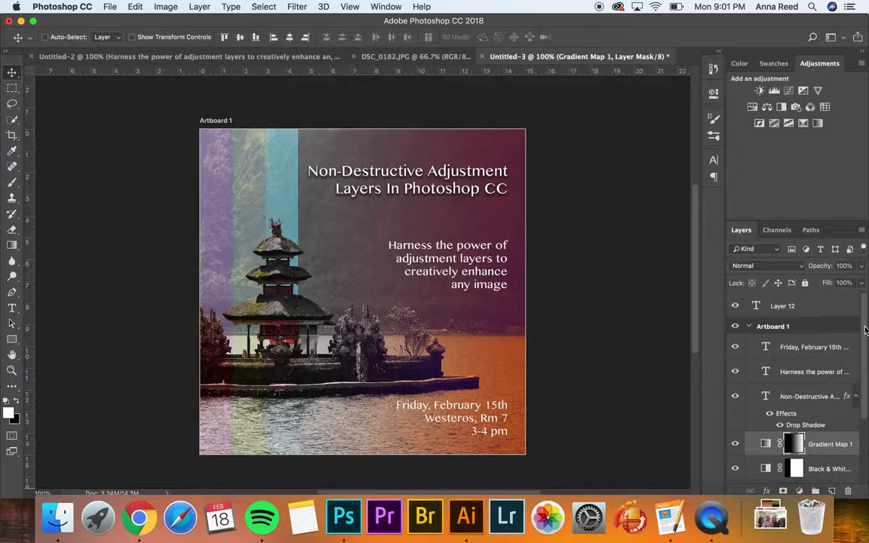
Open the layer commands for Layer 1, the base temple photo beneath the adjustment layers
left_click_drag(865, 331, 867, 427)
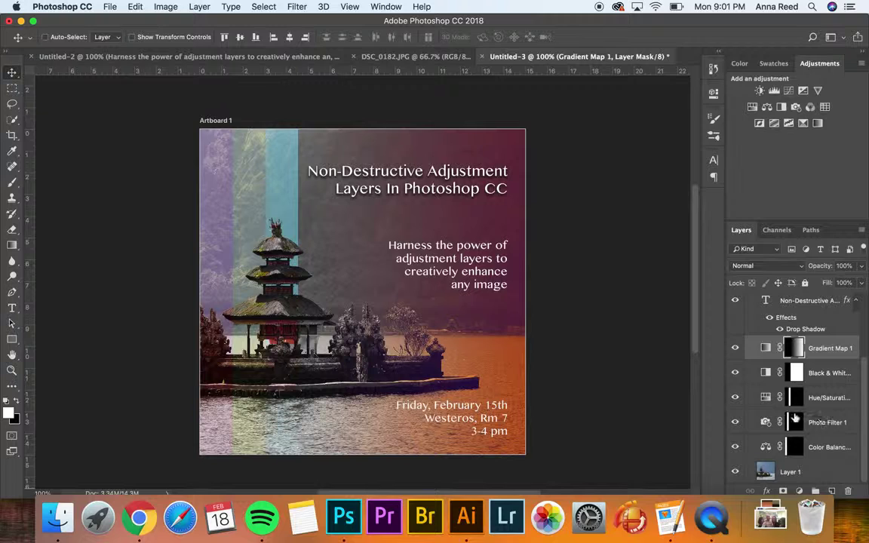
right_click(813, 473)
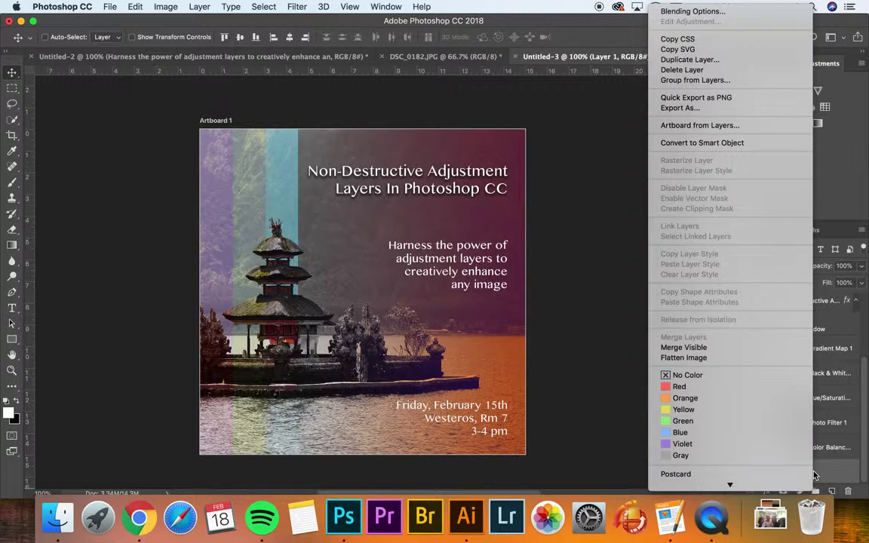